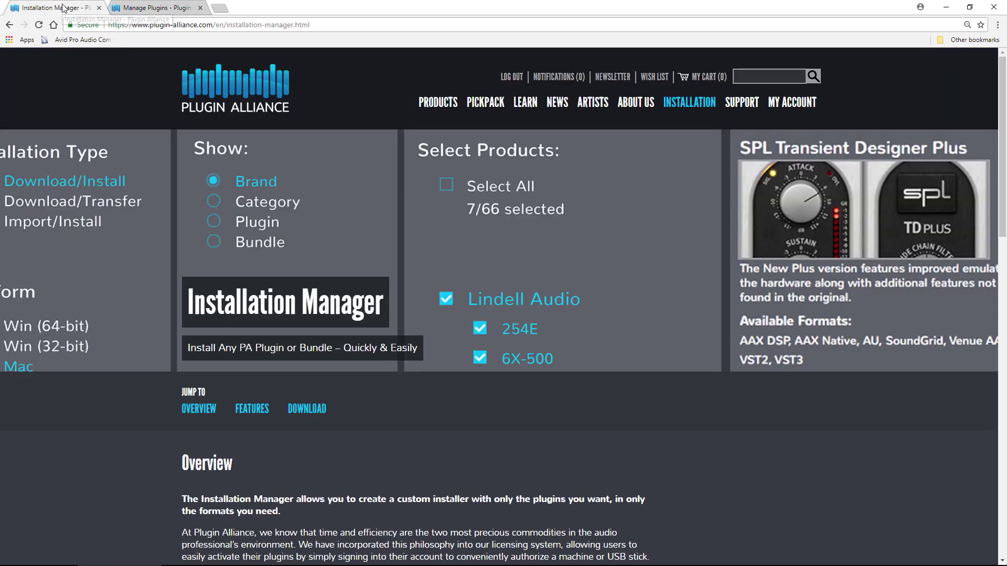
Step: Switch to the Installation Manager page in Chrome and read through its Overview and Features
click(53, 8)
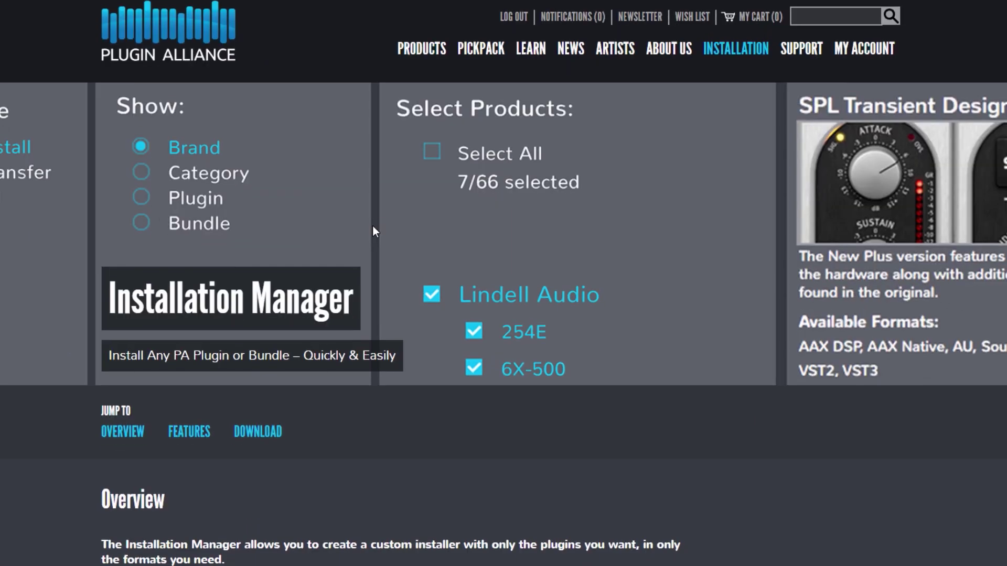
scroll(382, 251, down, 6)
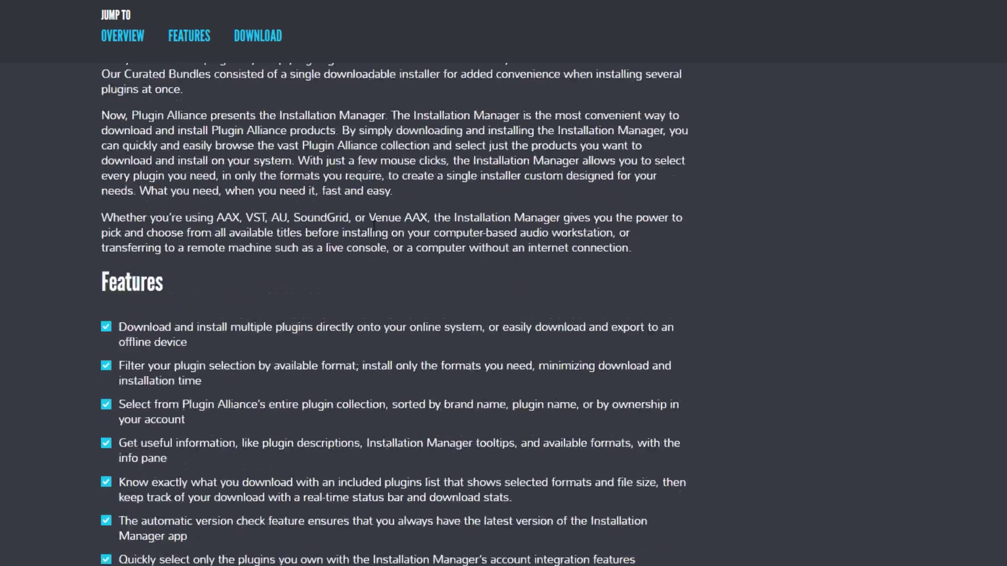
scroll(373, 225, down, 10)
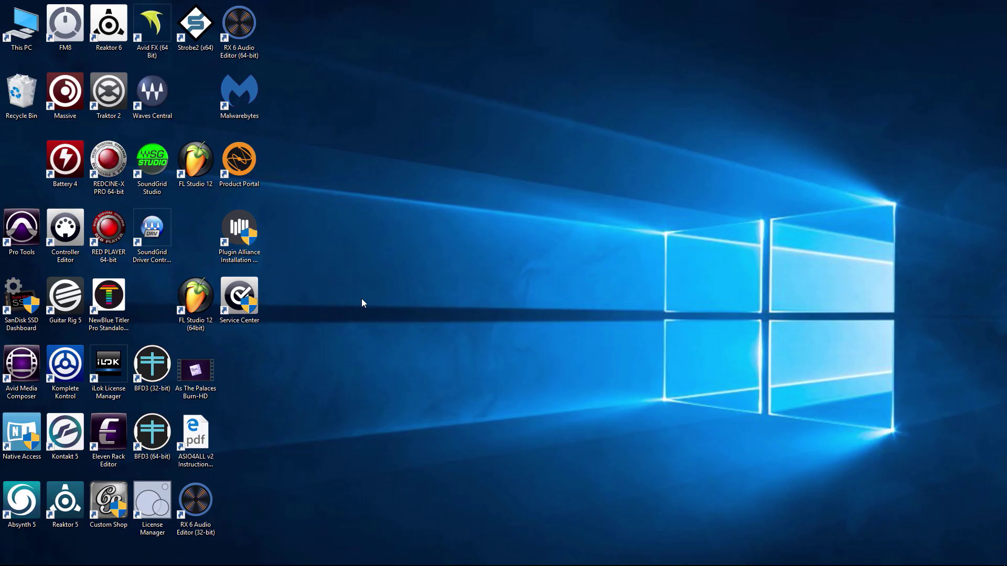
Step: Launch Plugin Alliance Installation Manager from its desktop shortcut
double_click(240, 236)
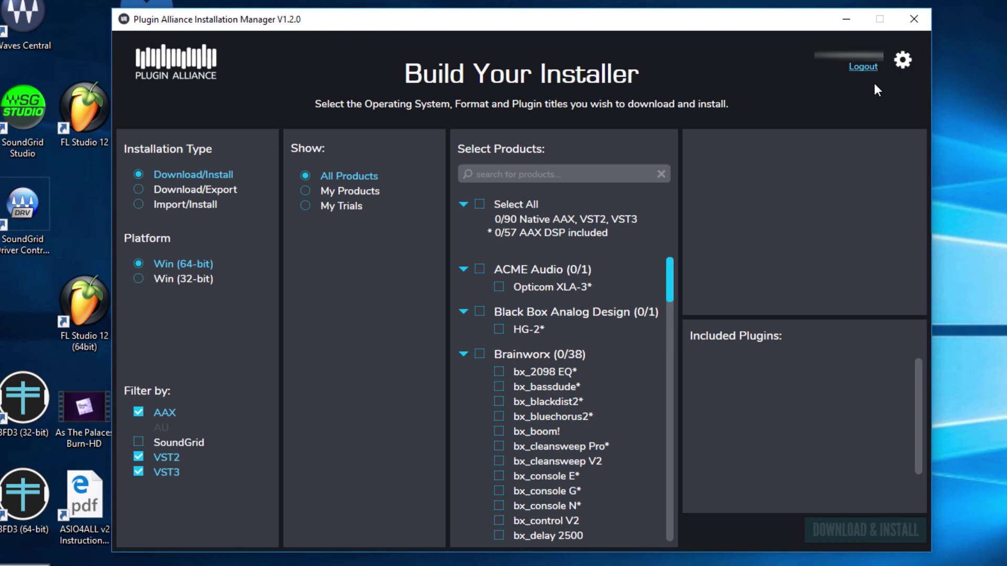
click(903, 60)
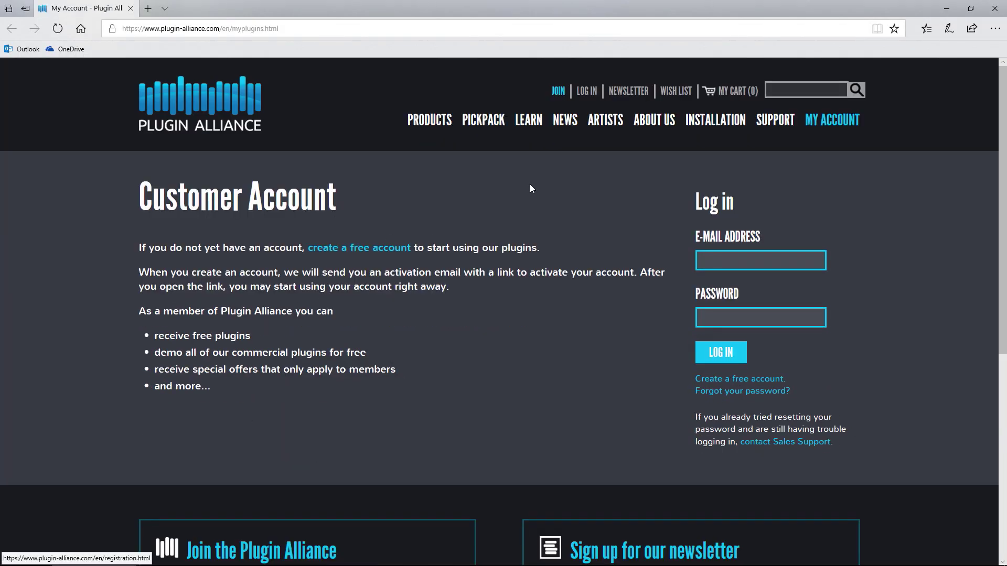
click(994, 8)
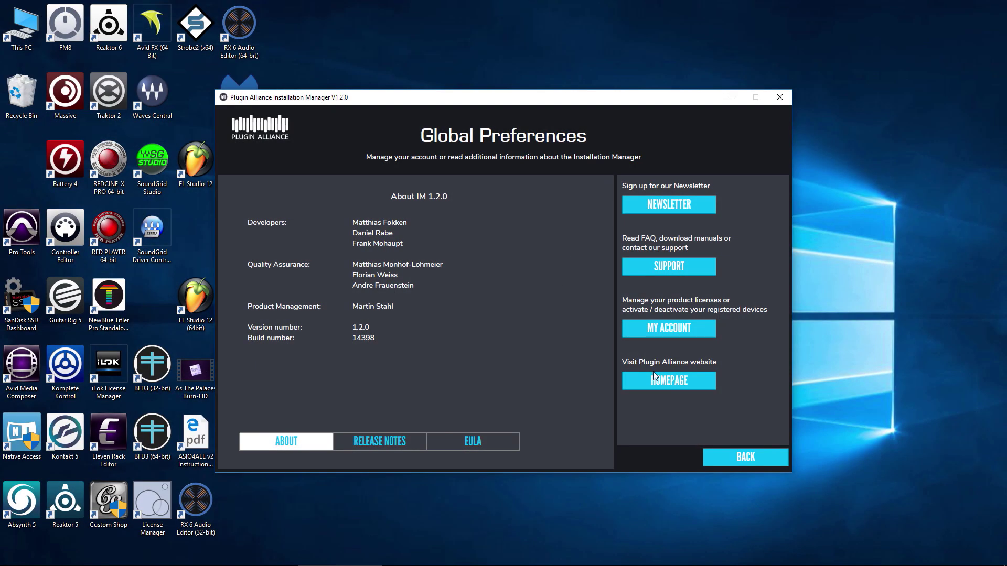
click(397, 444)
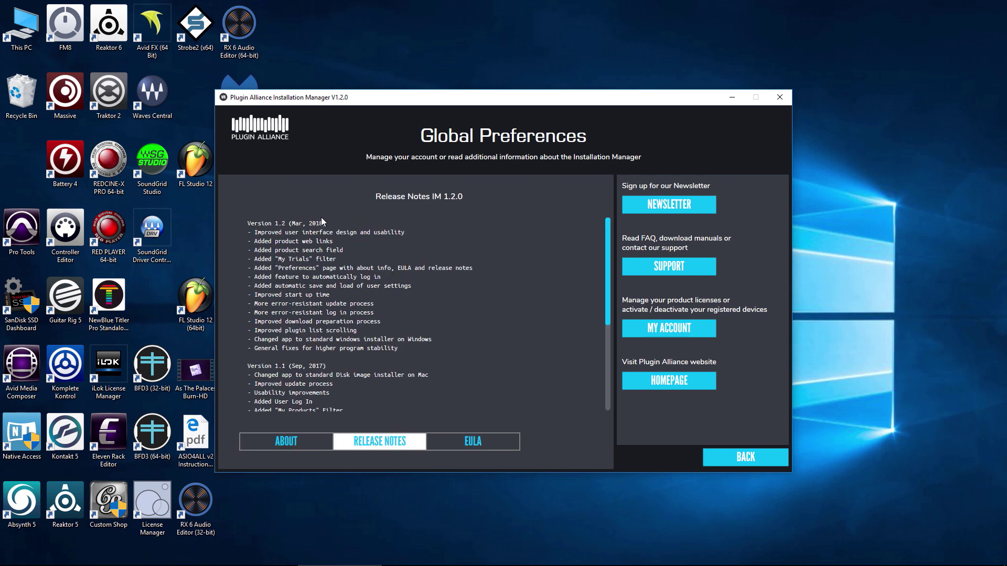
click(717, 456)
mouse_move(303, 186)
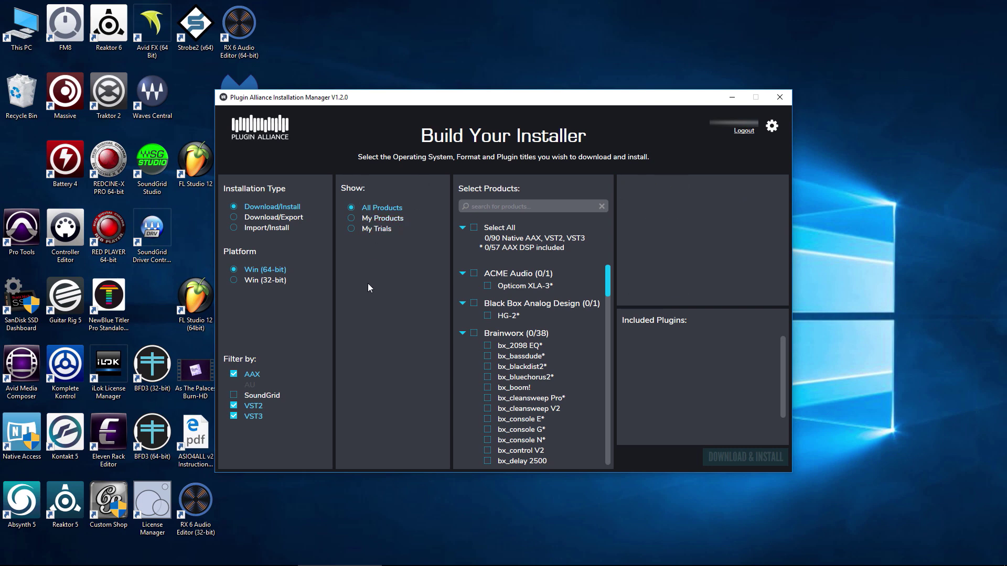
Step: Scroll down and back up through the Select Products list to review the available plugins
scroll(516, 294, down, 8)
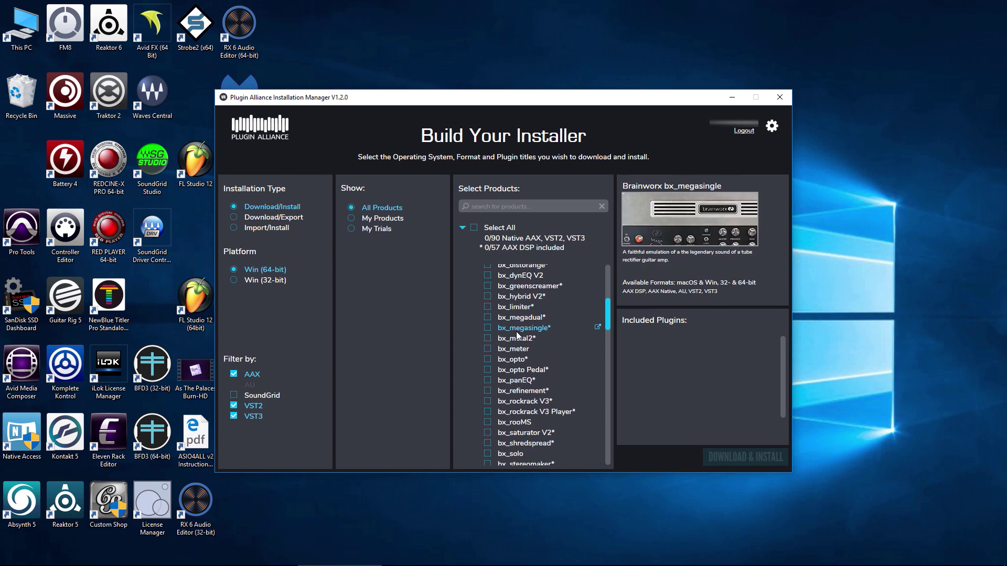
scroll(517, 335, down, 7)
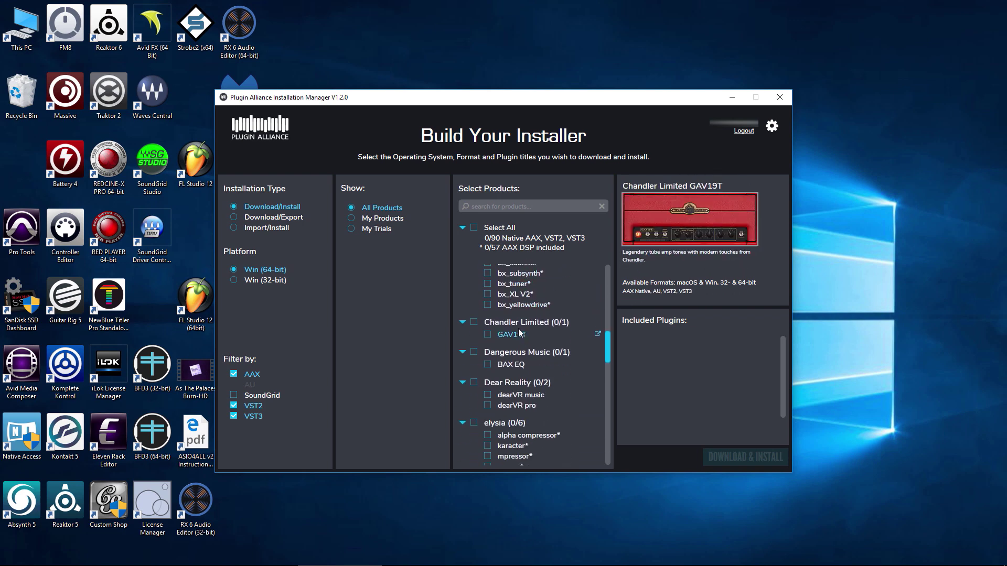
scroll(519, 333, down, 8)
scroll(519, 333, up, 7)
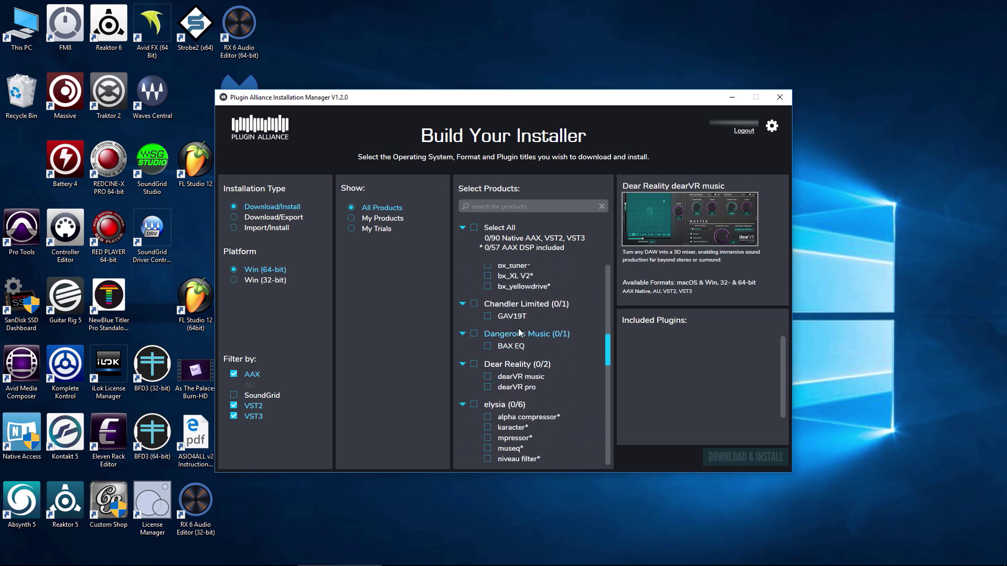
scroll(519, 333, up, 12)
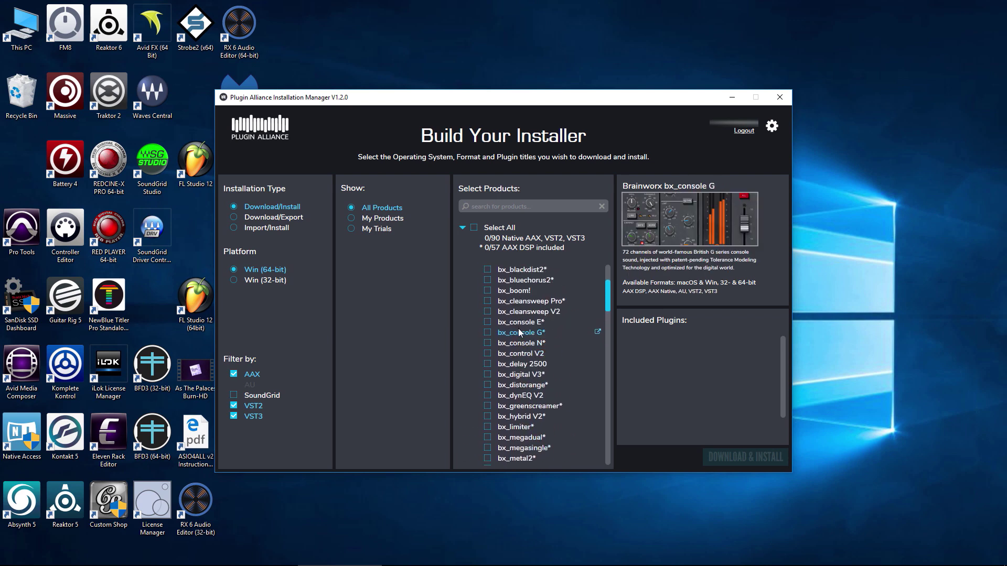
scroll(519, 330, up, 3)
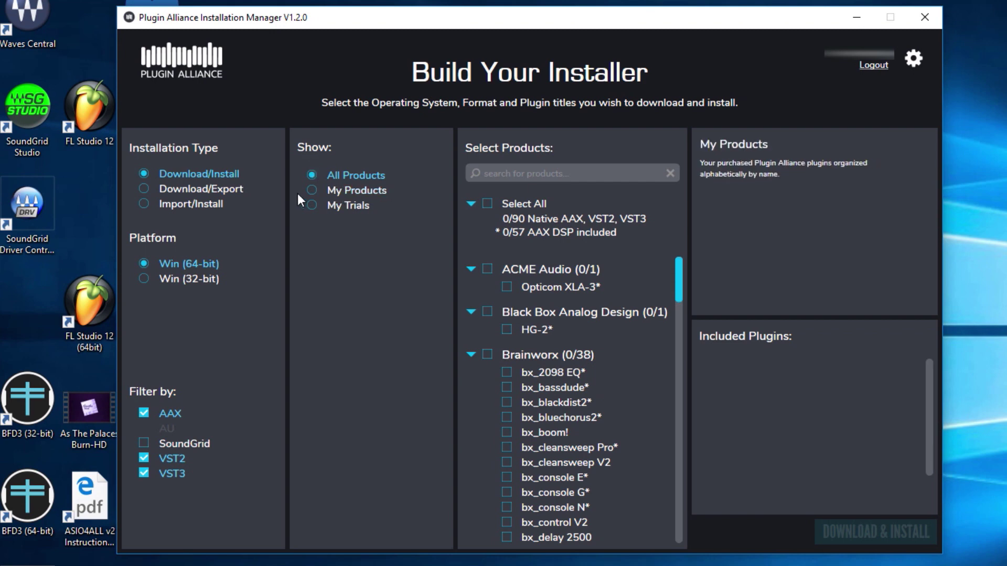
Step: Filter the product list to My Products, showing the 28 owned plugins
click(311, 190)
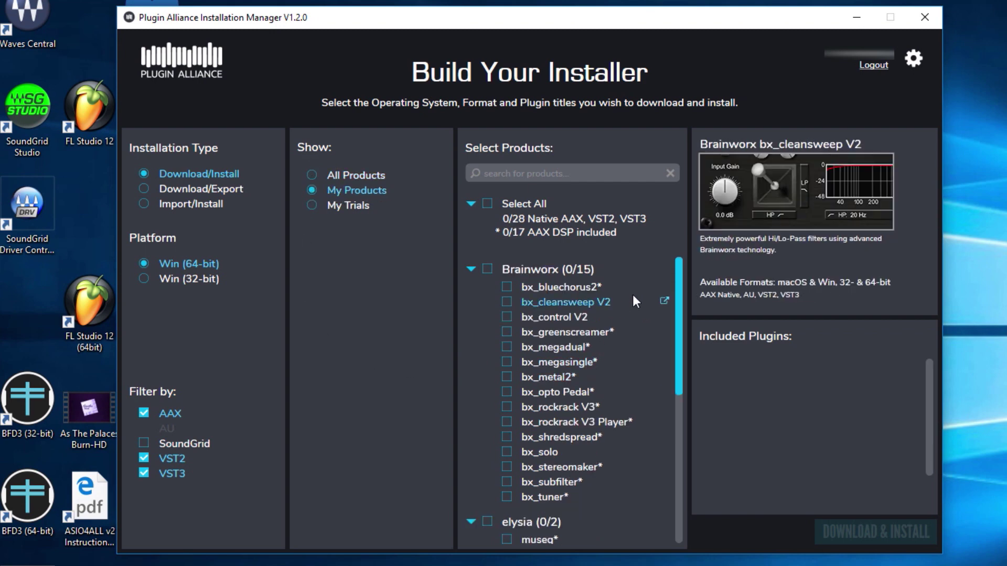
drag(676, 278, 662, 232)
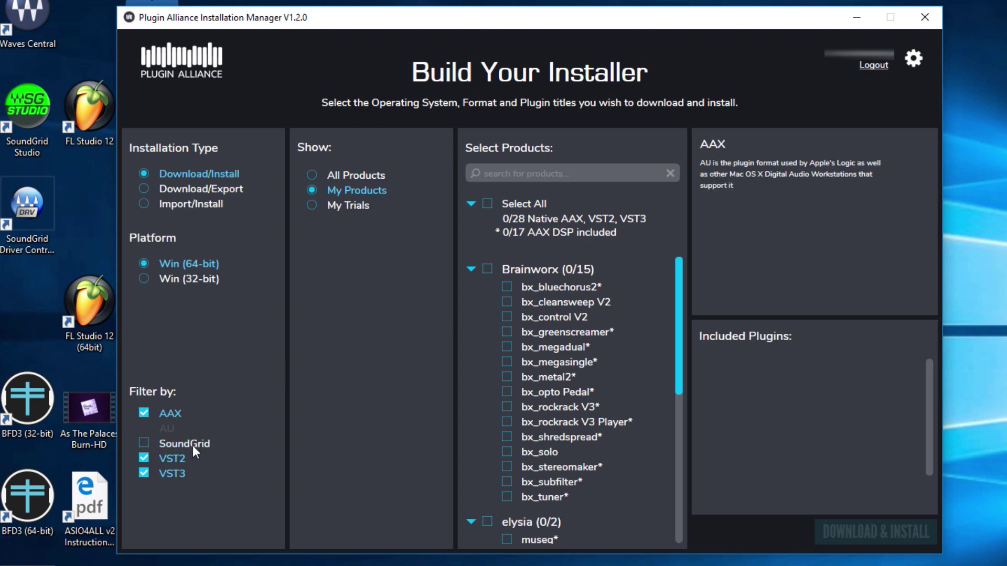
Step: Try the My Trials and All Products filters, then return to My Products with Brainworx (0/15) first
click(313, 206)
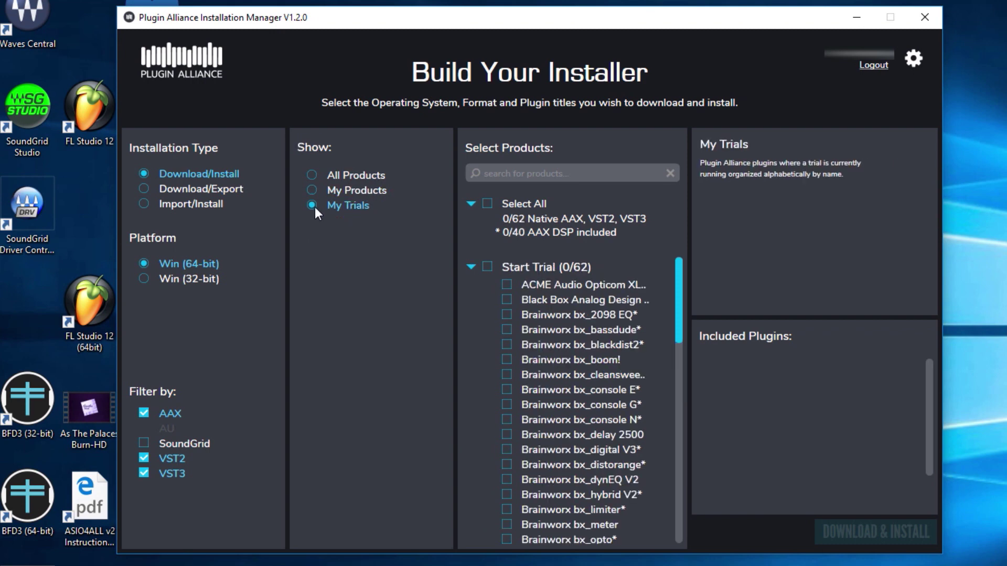
click(309, 188)
click(310, 174)
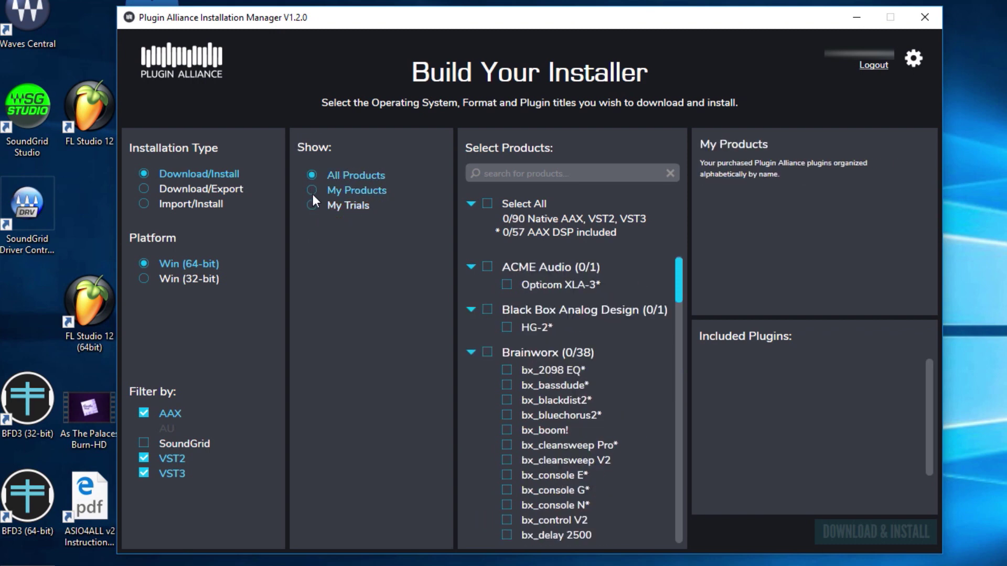
click(313, 192)
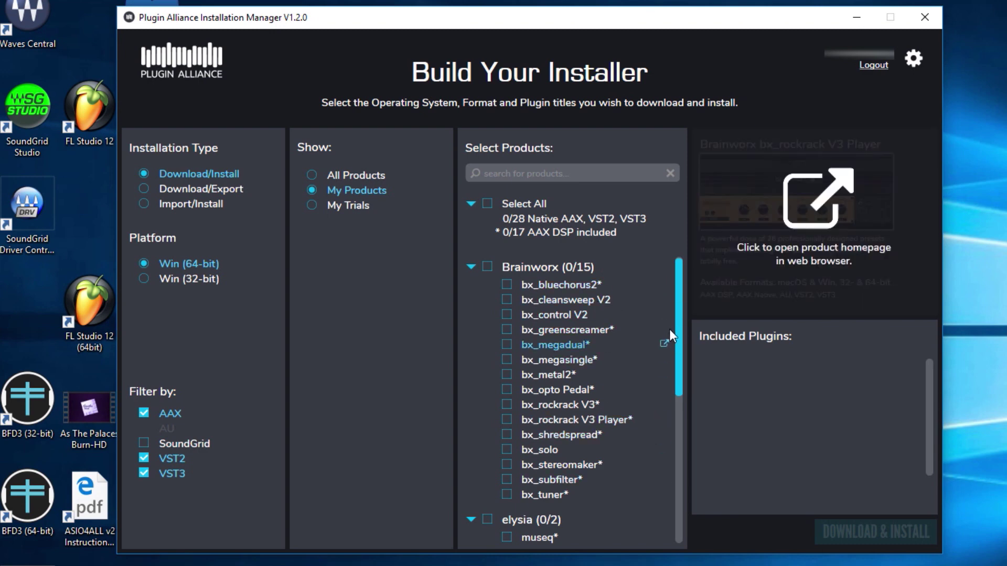
drag(679, 303, 533, 310)
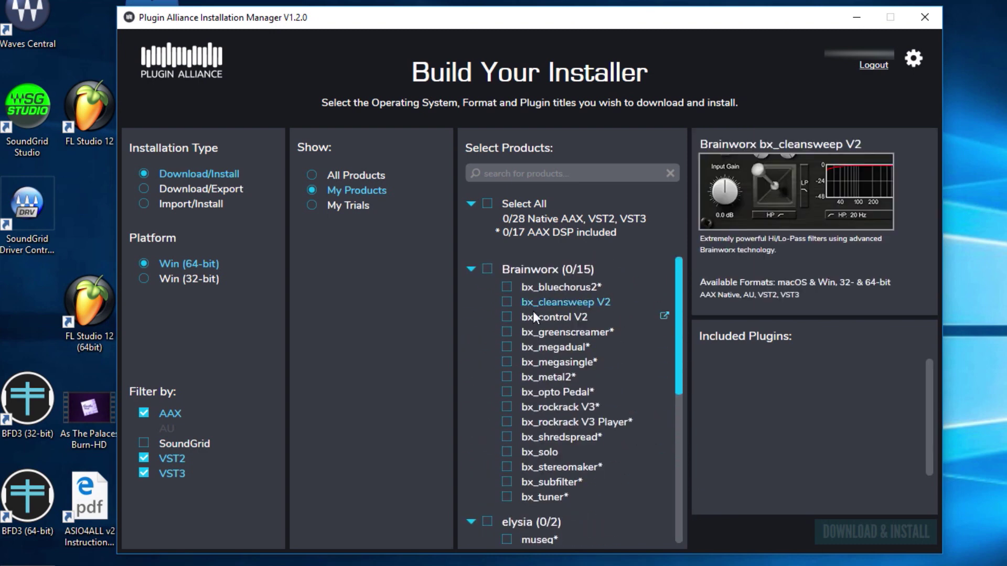
click(555, 303)
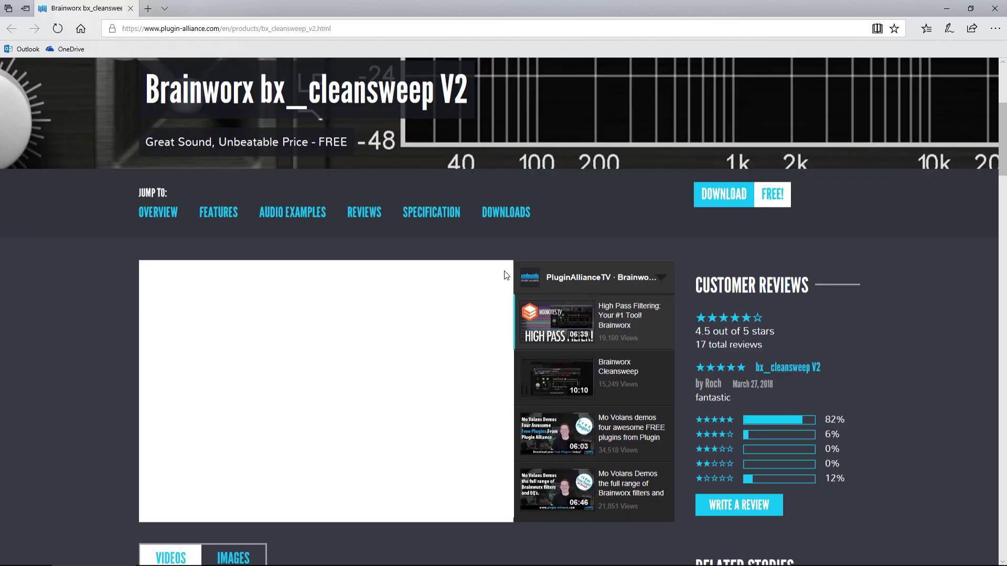
scroll(505, 275, up, 5)
click(947, 9)
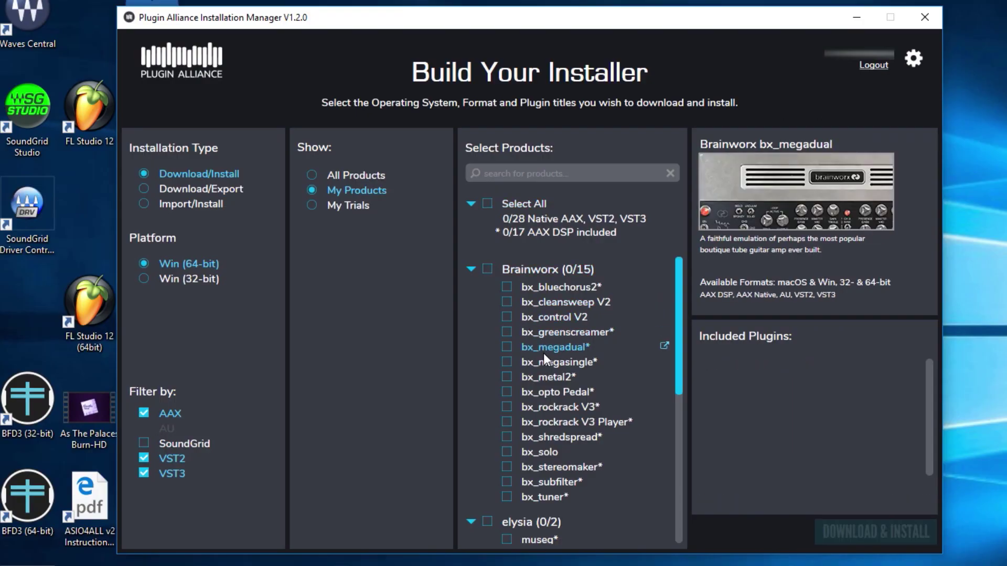
Step: Tick bx_megasingle and bx_metal2, then select the whole Brainworx group of 15 plugins (660.7 MB)
click(552, 366)
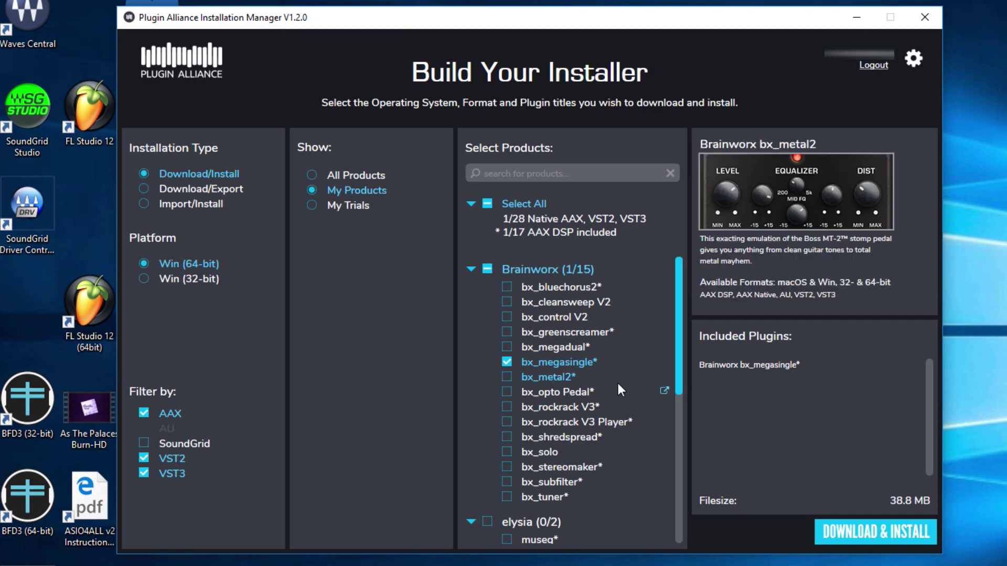
click(569, 379)
click(487, 269)
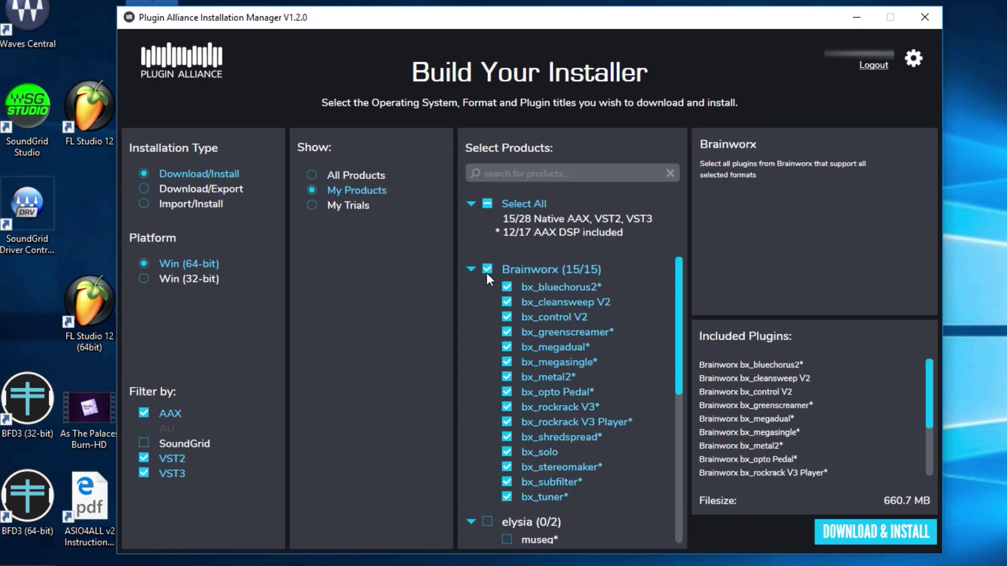
click(486, 269)
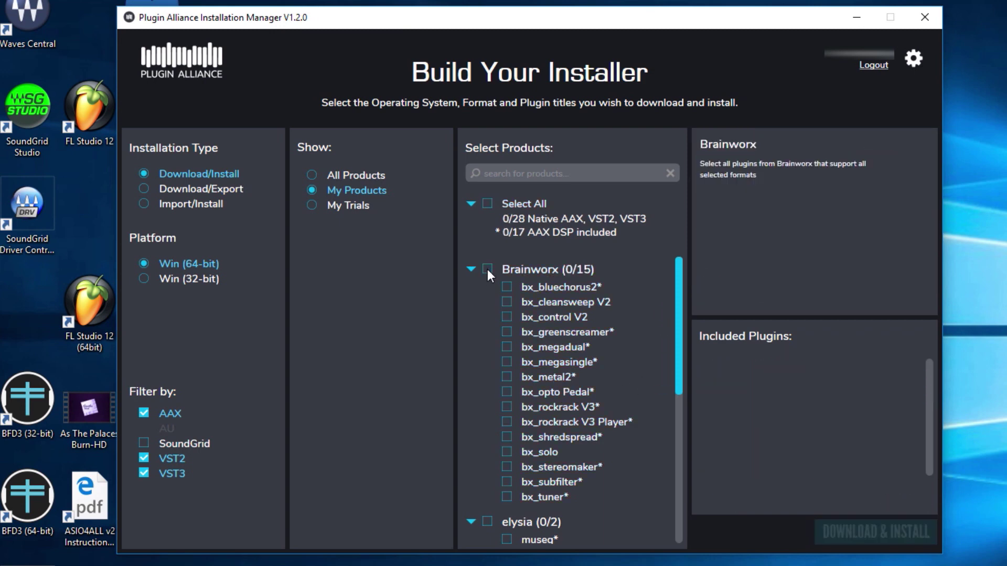
click(487, 269)
scroll(812, 375, down, 3)
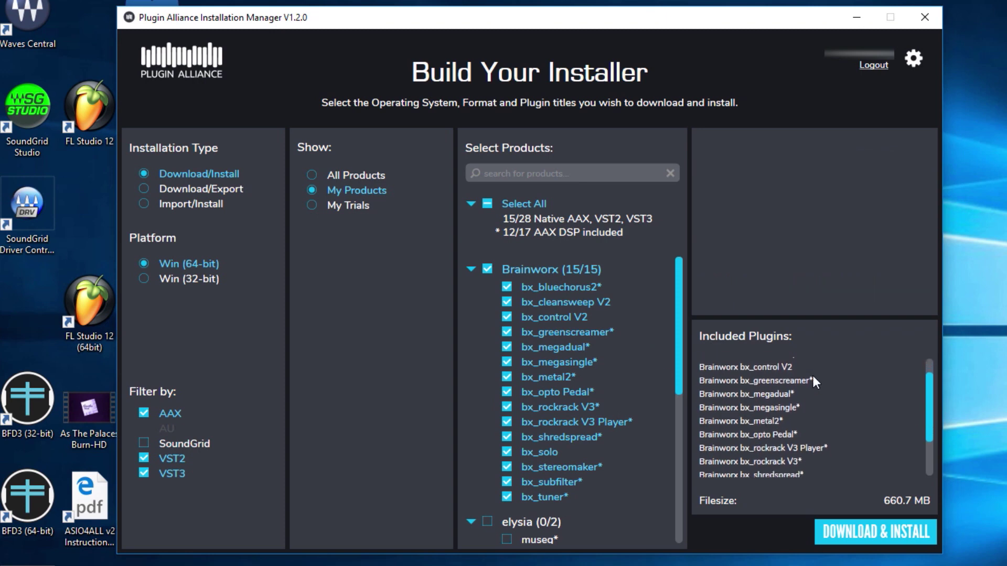
drag(929, 421, 912, 365)
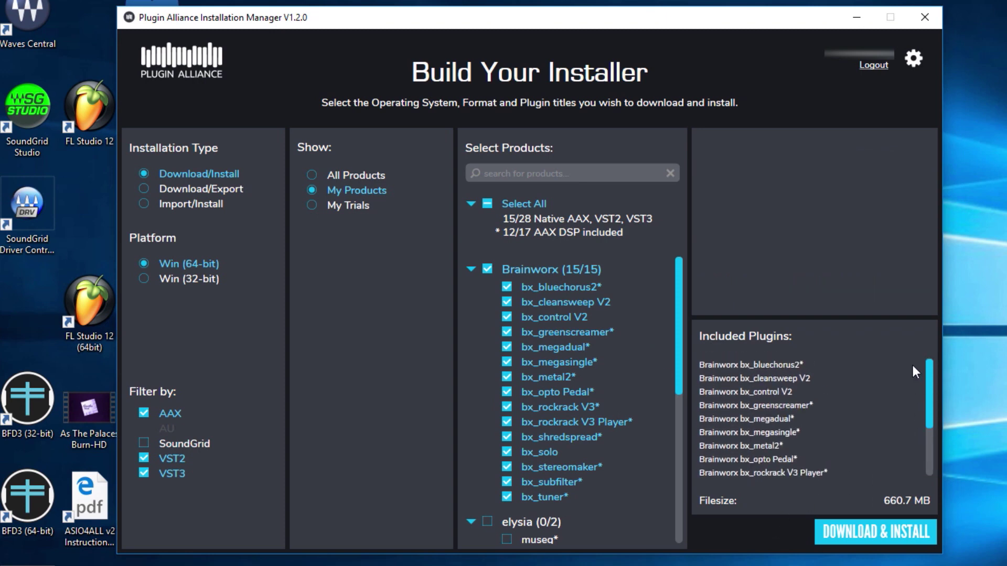
Step: Clear the Brainworx group and select both elysia plugins and ENGL E646 VS
click(486, 269)
drag(678, 319, 667, 404)
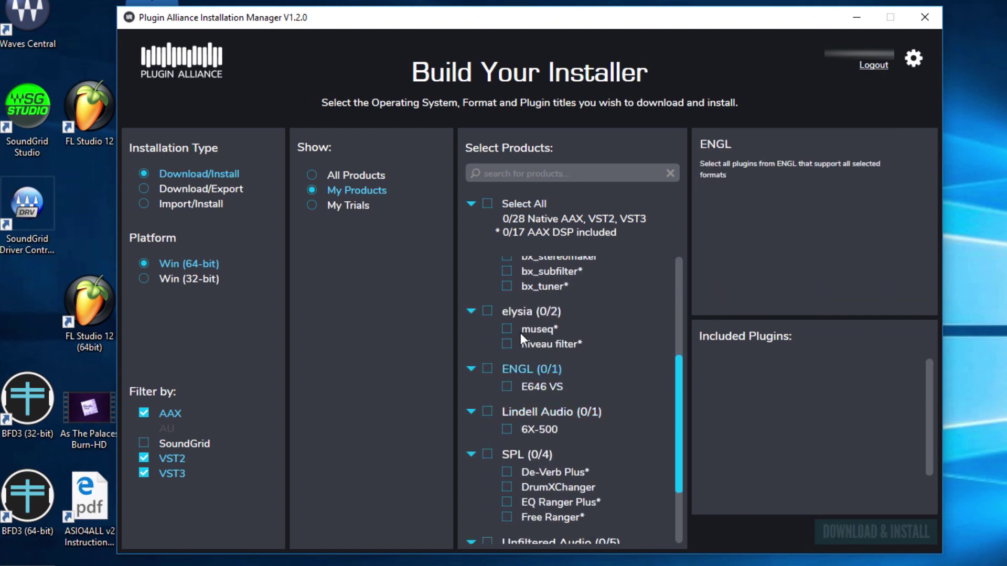
click(487, 311)
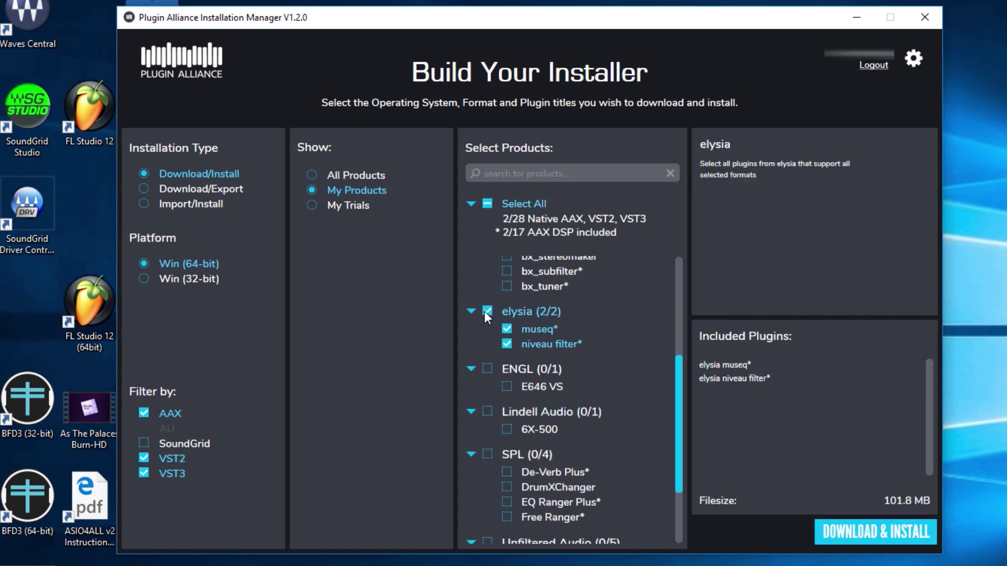
click(487, 369)
Step: Add SPL DrumXChanger and SPL Free Ranger, for 5/28 Native at 228.6 MB
click(486, 453)
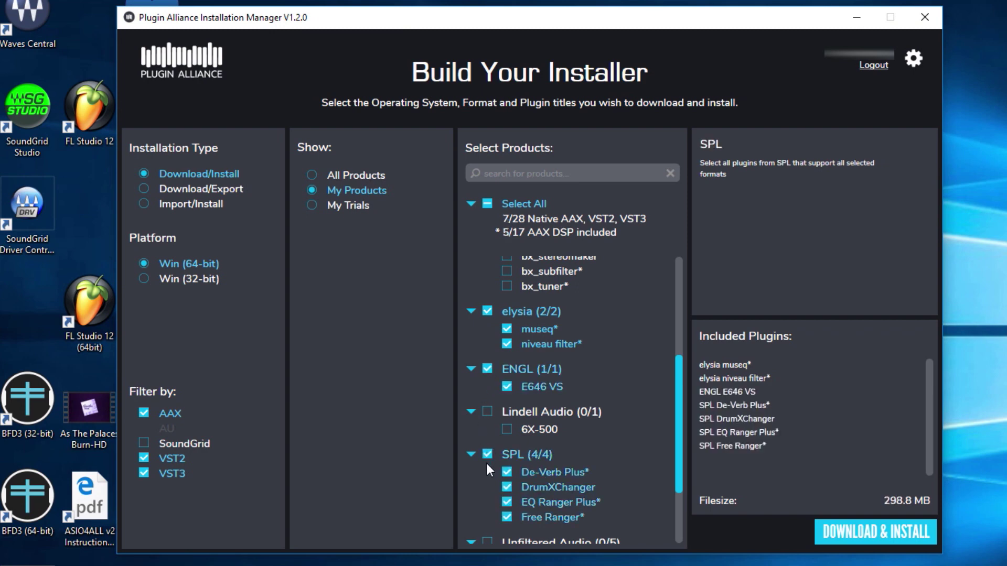
click(486, 459)
click(506, 487)
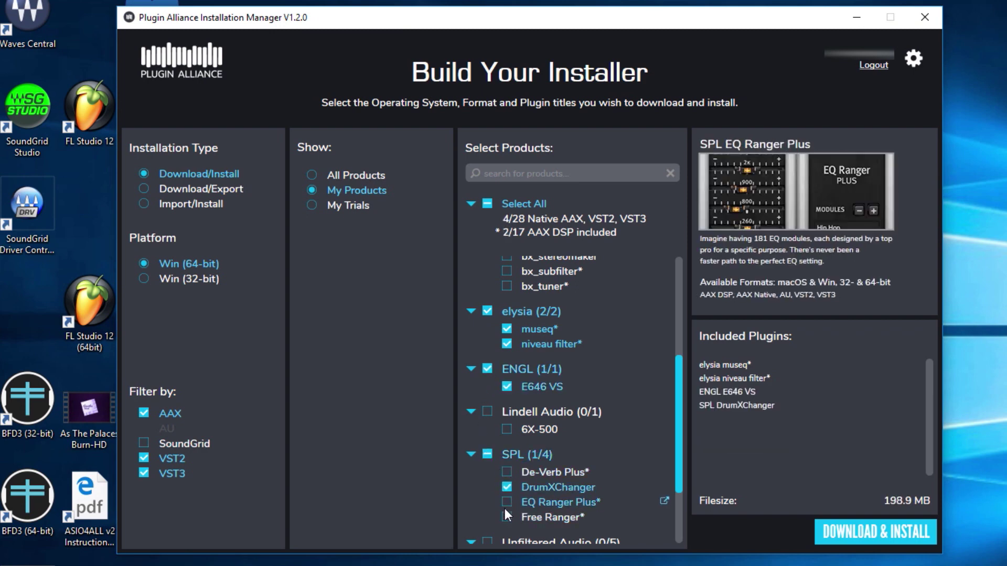
click(506, 517)
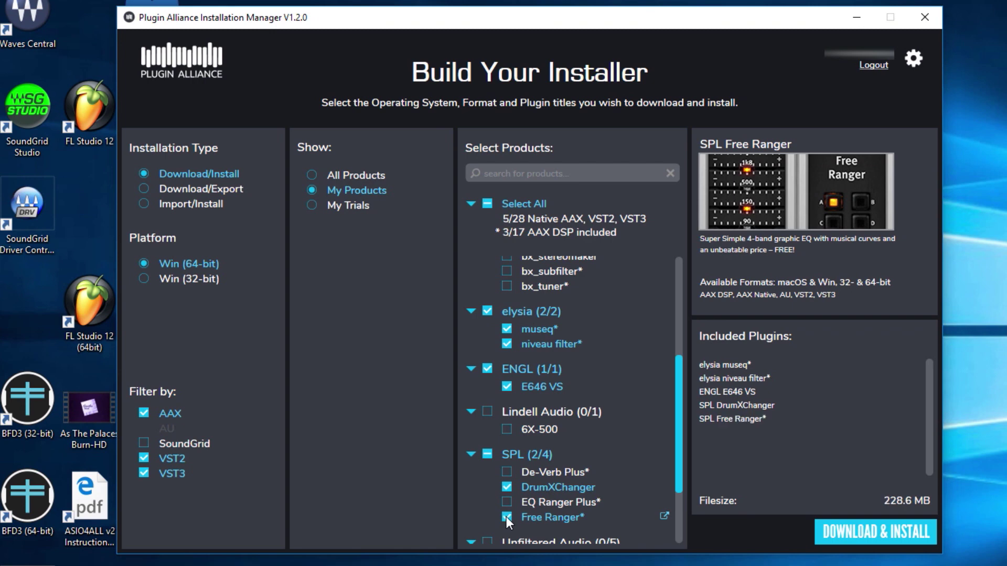
Step: Clear the Lindell Audio, SPL, ENGL and elysia selections so nothing is chosen
click(490, 415)
click(485, 426)
click(489, 454)
scroll(490, 447, down, 1)
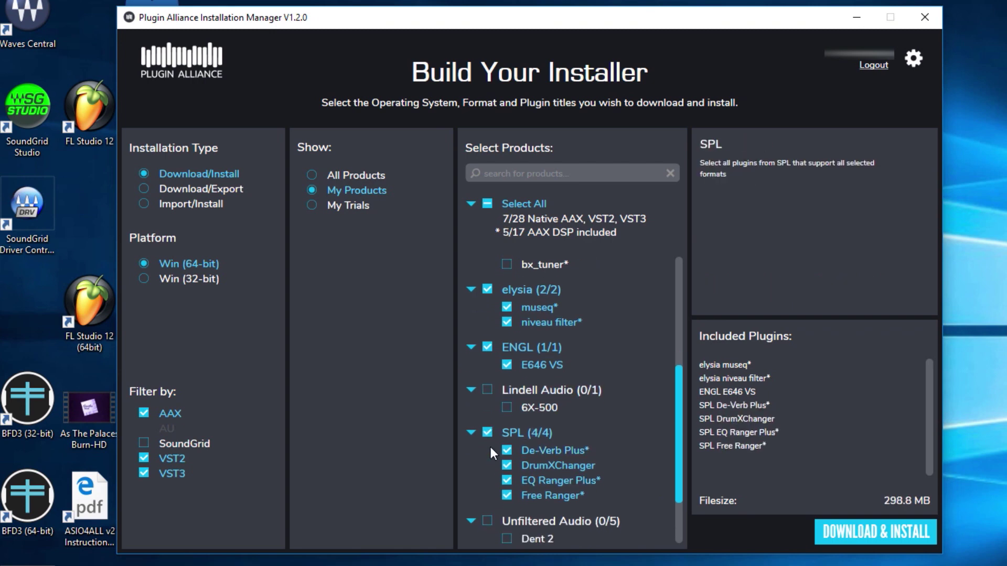
click(489, 435)
scroll(491, 436, up, 1)
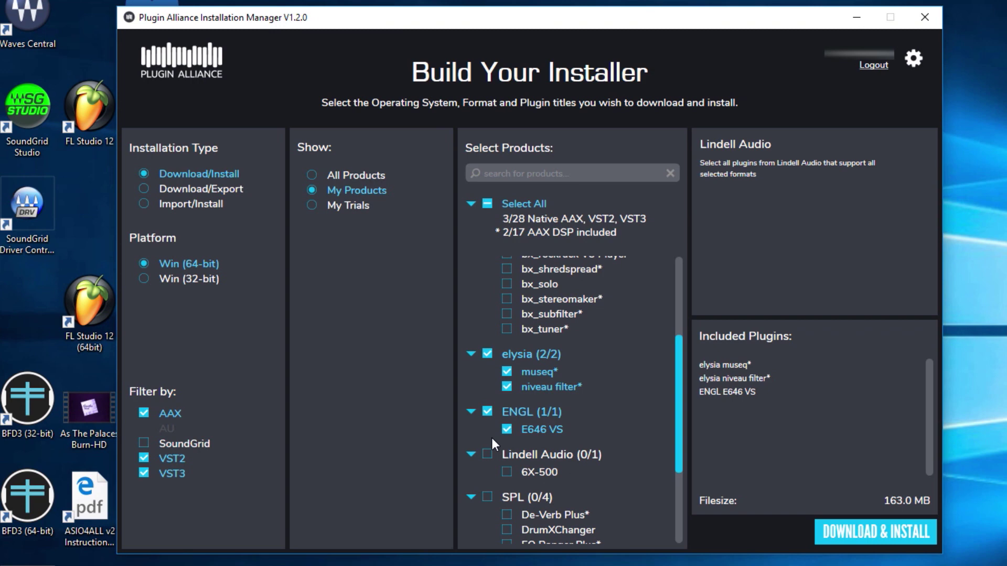
click(490, 413)
click(488, 356)
scroll(488, 364, up, 3)
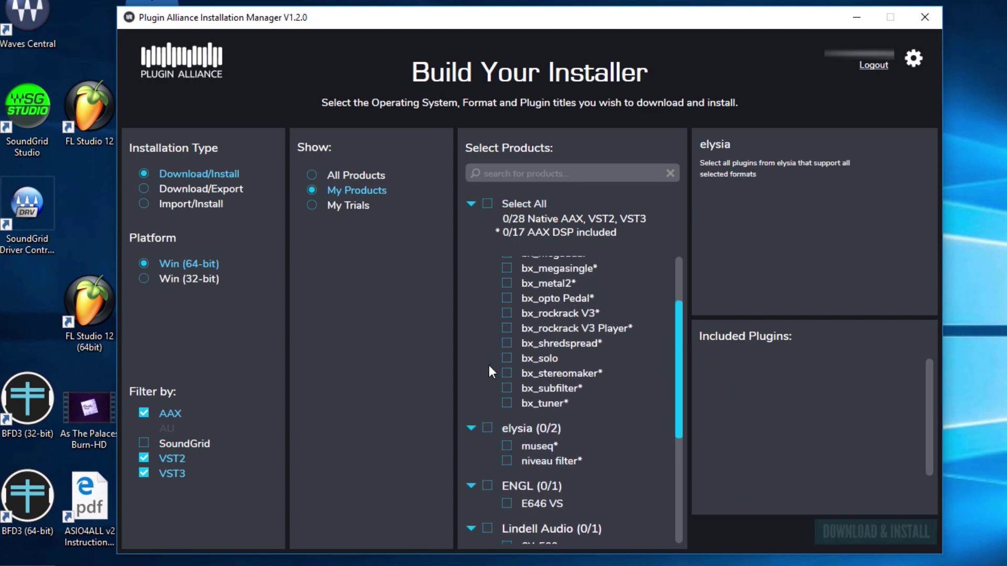
Step: Select all 28 owned plugins, including 17/17 AAX DSP, totalling 1120.7 MB
click(487, 204)
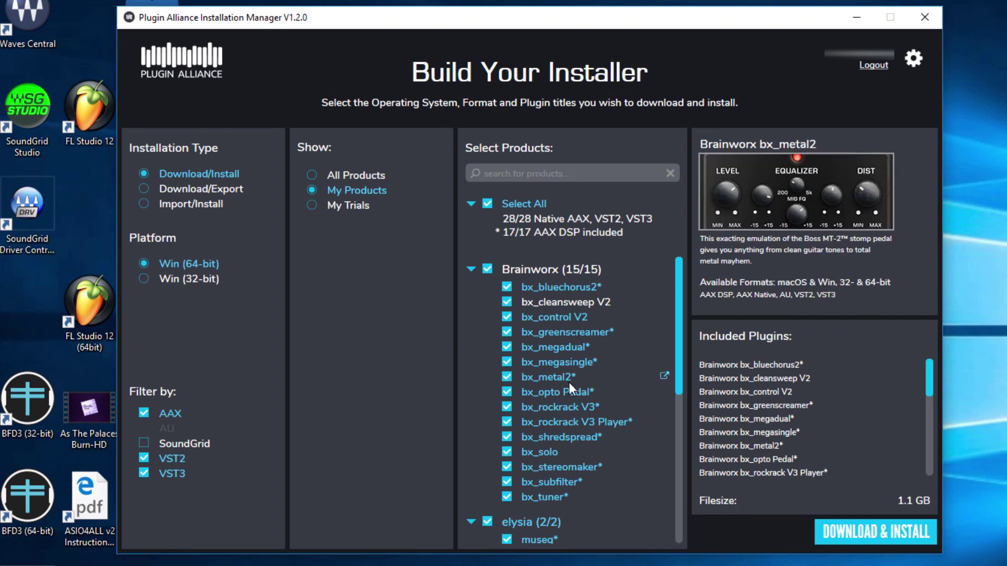
mouse_move(756, 334)
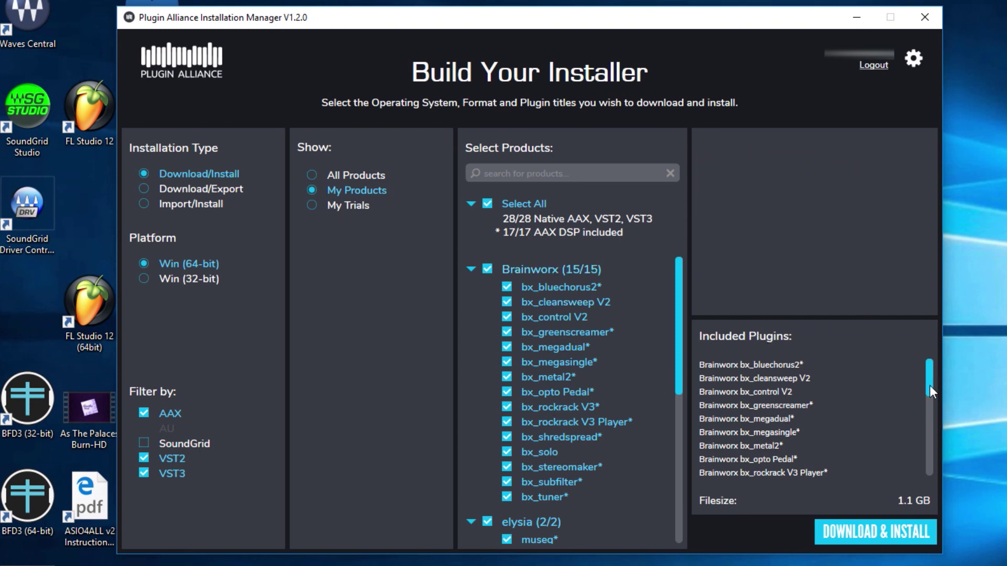
drag(930, 386, 935, 473)
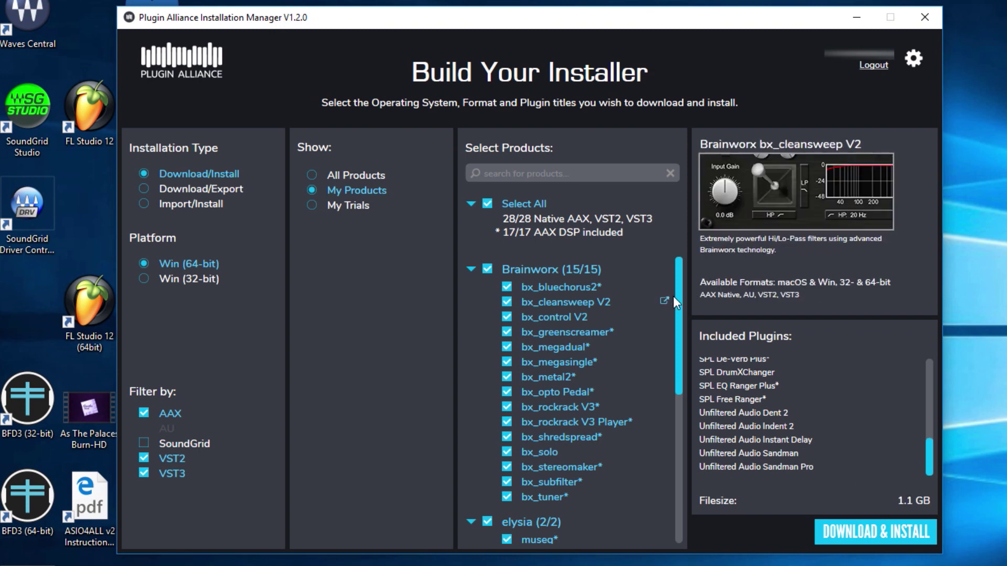
drag(676, 318, 685, 298)
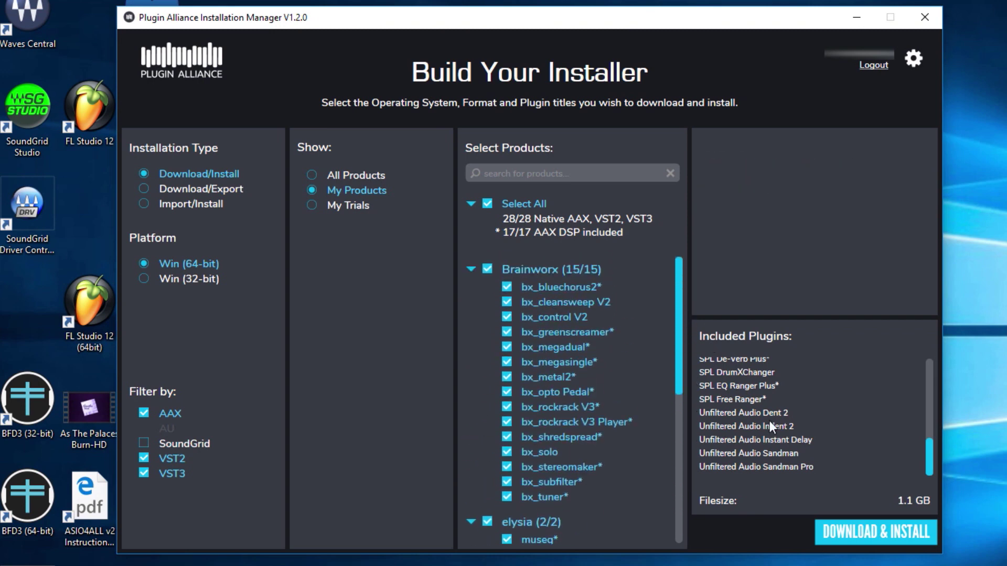
scroll(580, 410, down, 5)
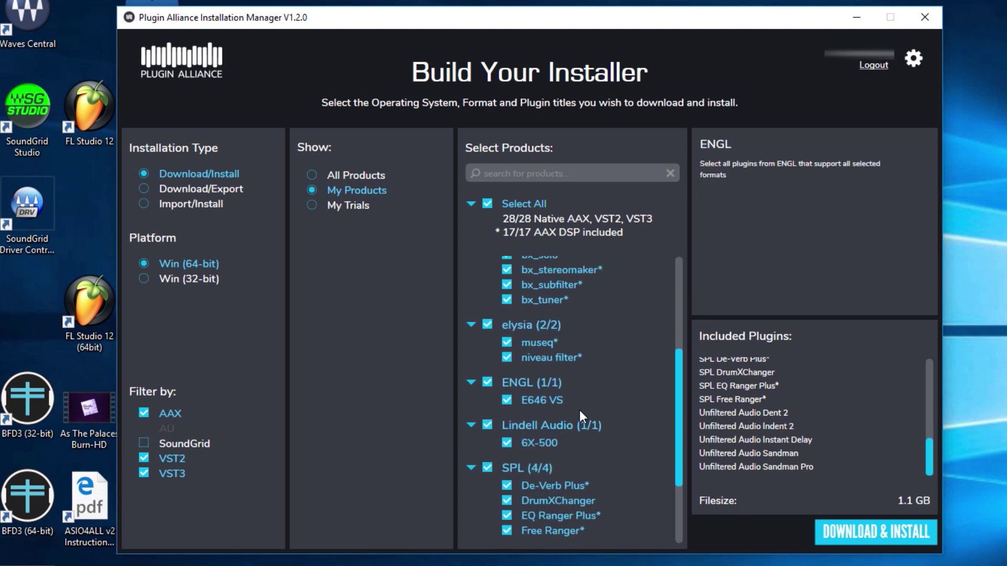
scroll(580, 410, up, 5)
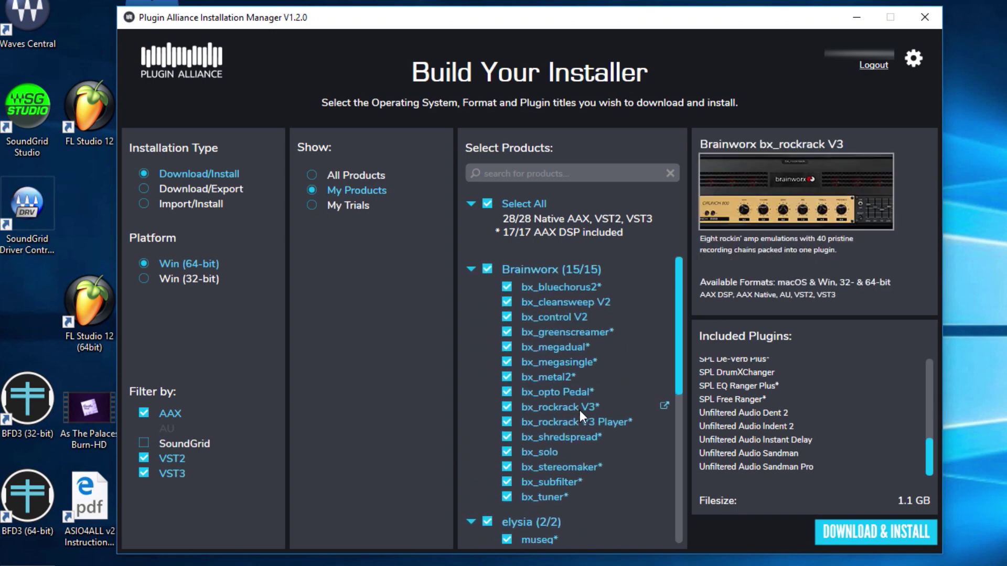
Step: Download the 1120.7 MB bundle and wait for Download Complete
click(880, 533)
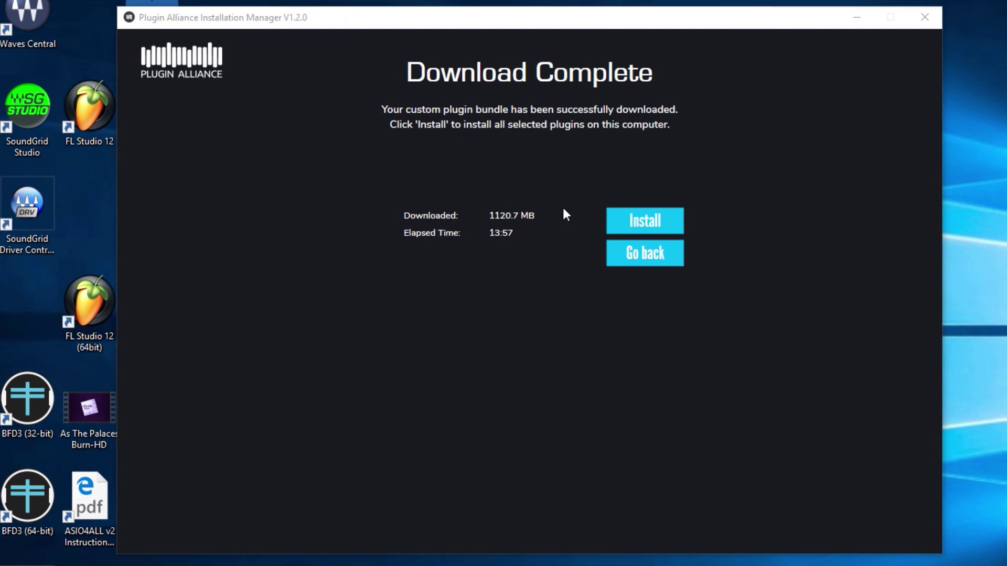
Step: Install the bundle with VST2.4 going to C:\Program Files\VSTplugins, then exit the manager
click(663, 220)
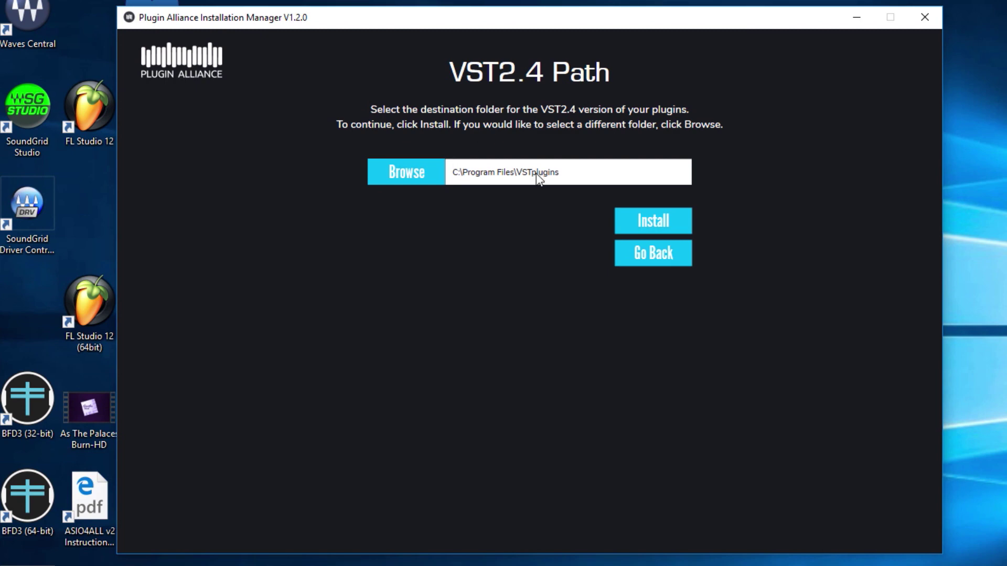
click(663, 215)
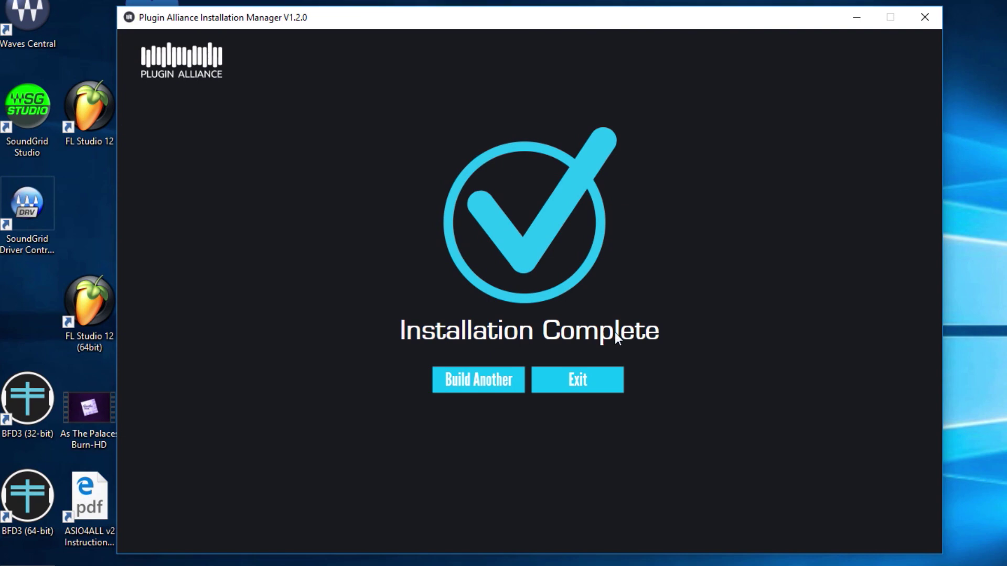
click(592, 384)
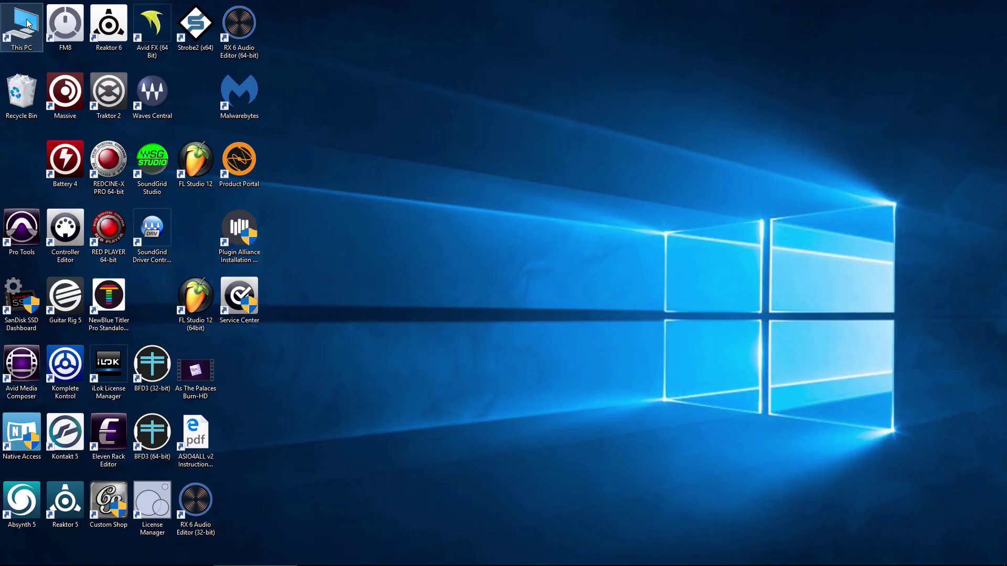
Step: Browse File Explorer to C:\Program Files\Common Files\Avid\Audio\Plug-Ins, showing 308 .aaxplugin items
key(super+e)
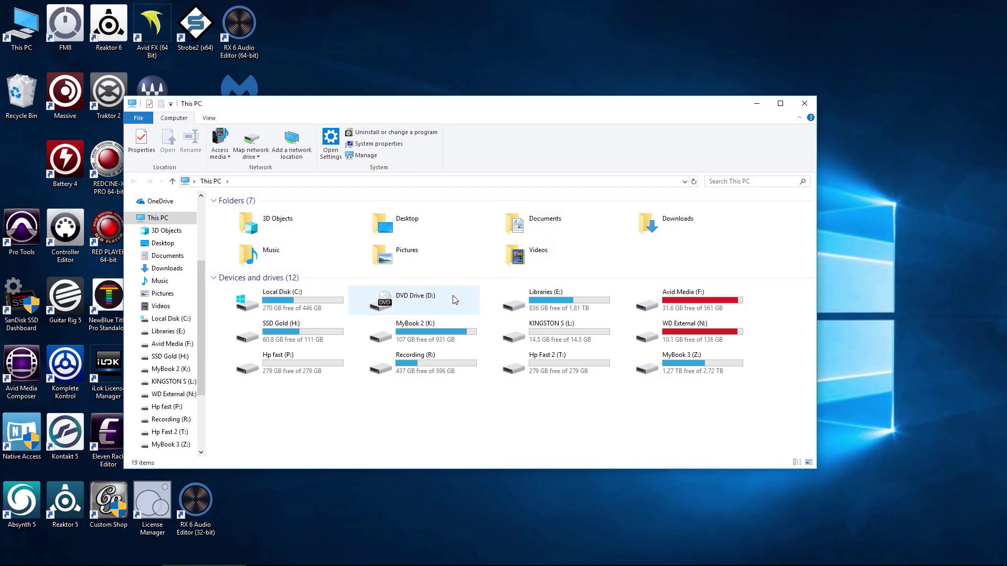
click(316, 307)
double_click(317, 307)
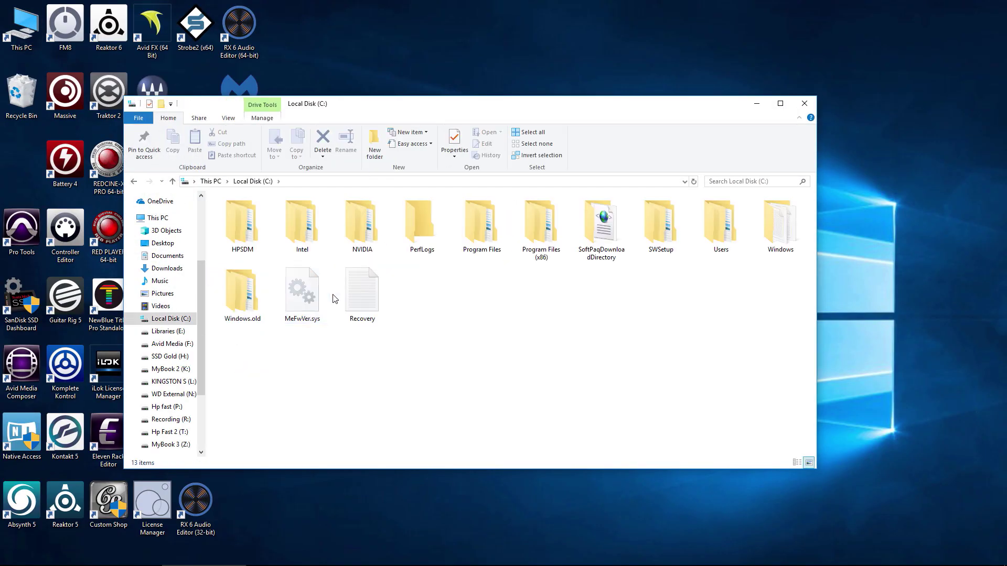
double_click(474, 257)
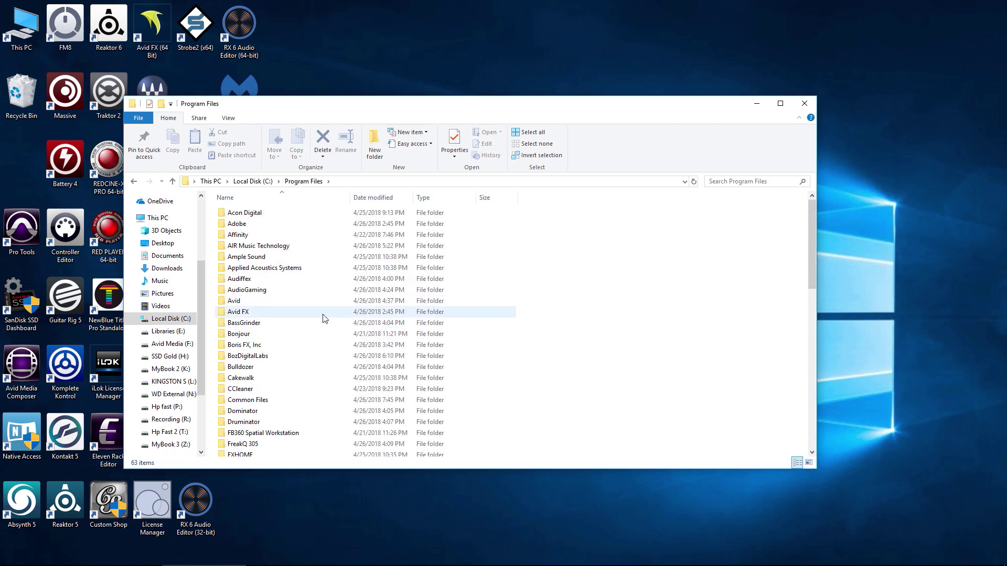
double_click(294, 402)
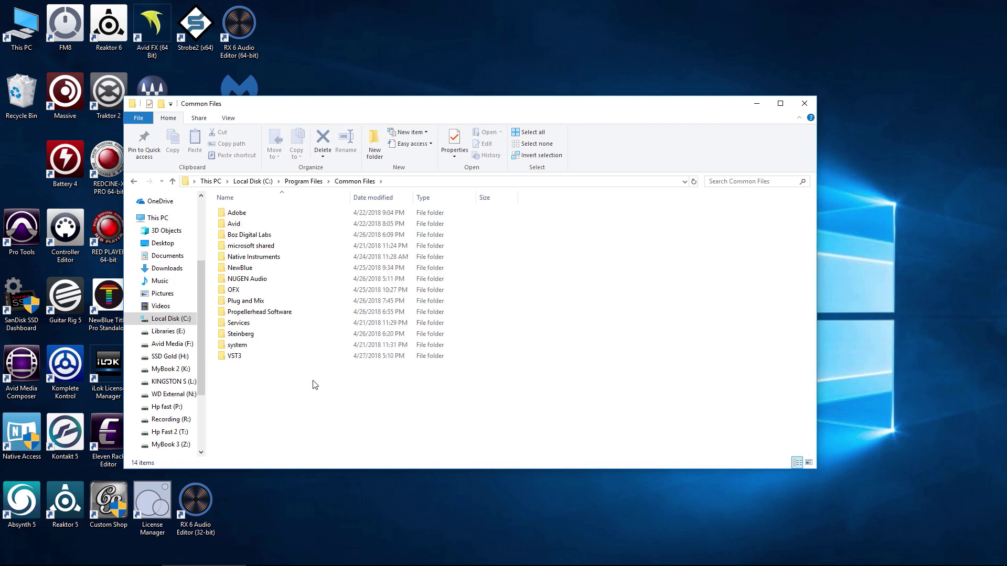
double_click(279, 226)
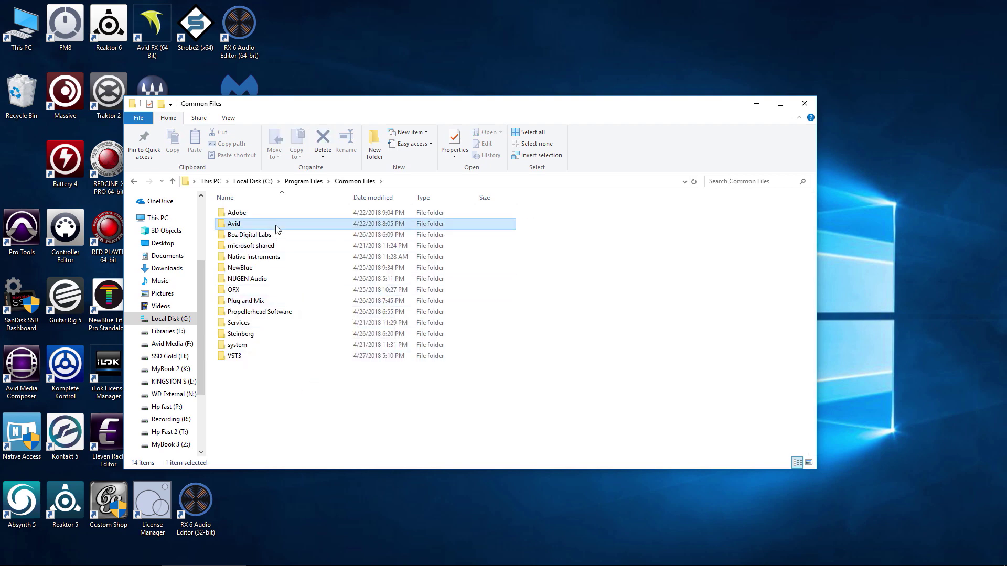
double_click(255, 213)
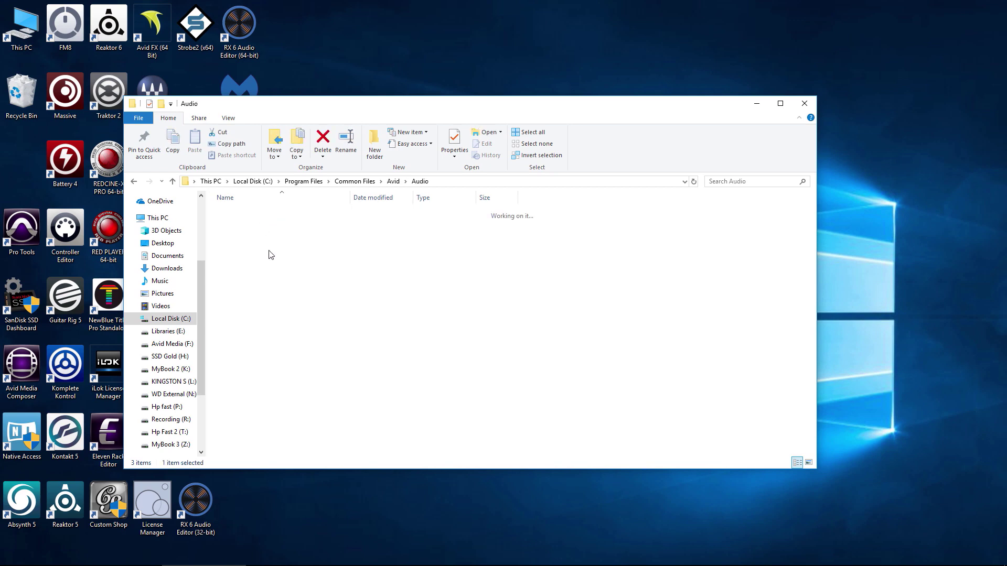
double_click(256, 215)
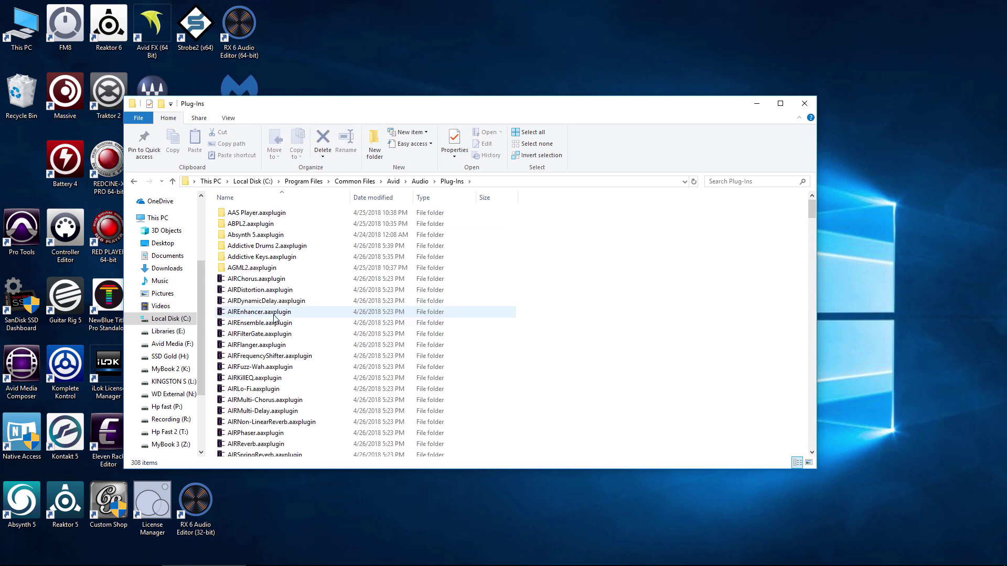
Step: Sort the Plug-Ins folder by date modified and check Sandman, Instant Delay and Indent 2
click(373, 198)
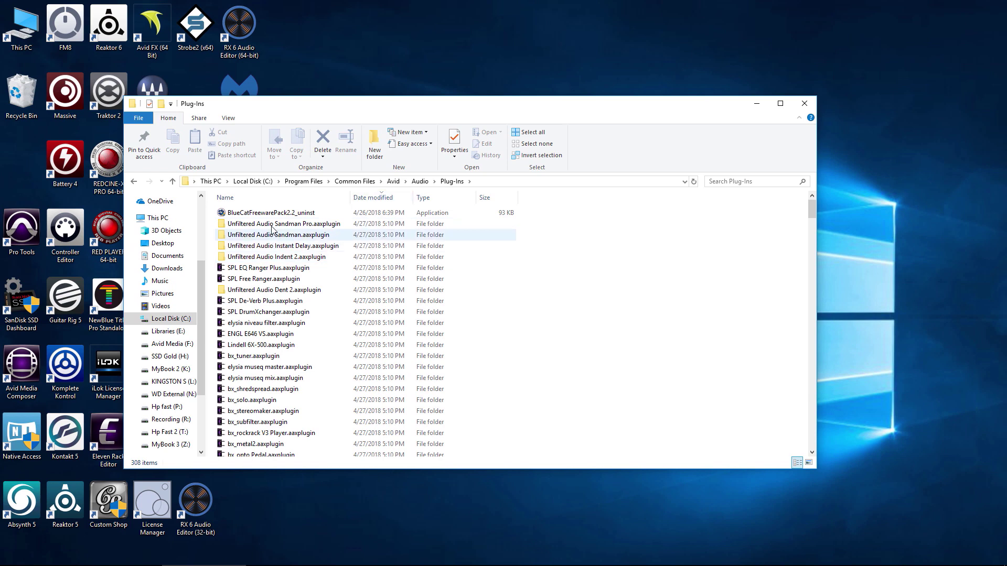
click(273, 231)
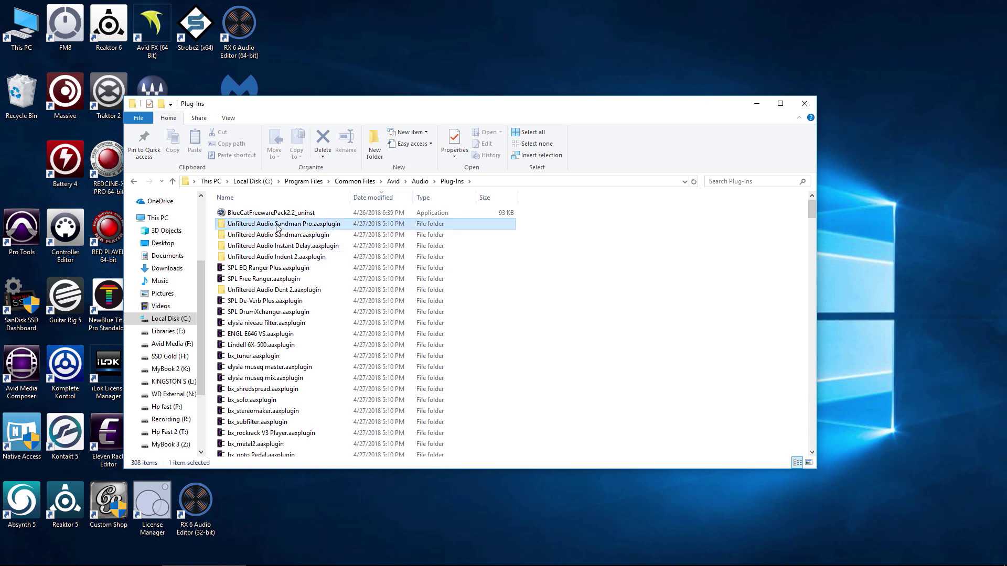
click(257, 248)
click(259, 257)
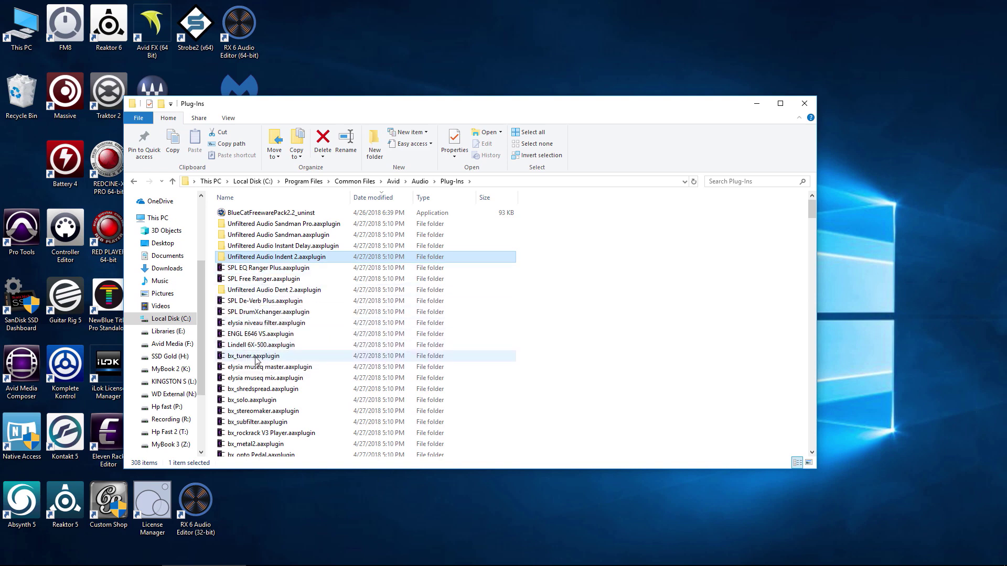
Step: Scroll through the newly added .aaxplugin folders, then close the Plug-Ins window
scroll(253, 296, down, 2)
scroll(244, 351, down, 2)
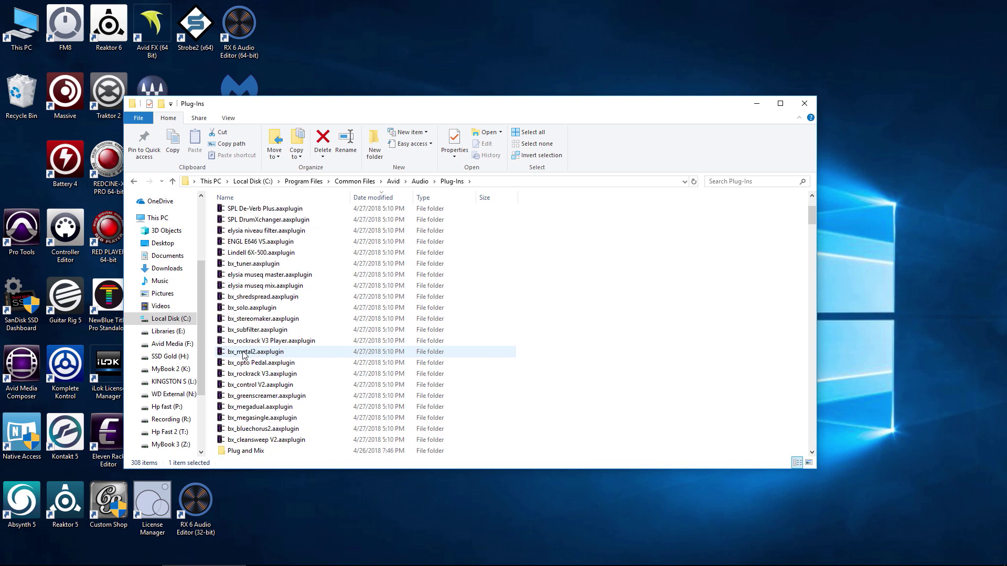
scroll(246, 361, down, 2)
scroll(263, 372, up, 6)
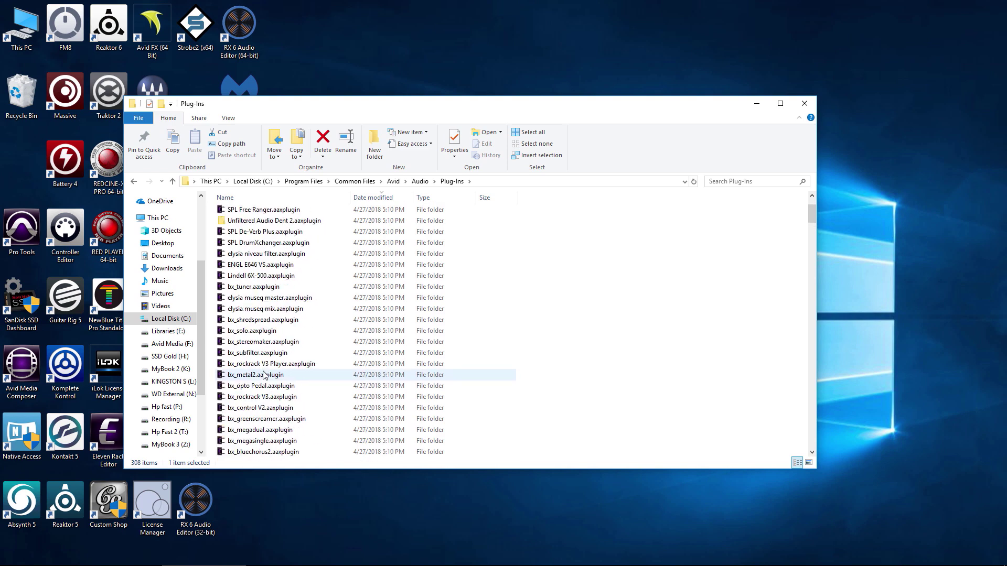
scroll(321, 321, down, 4)
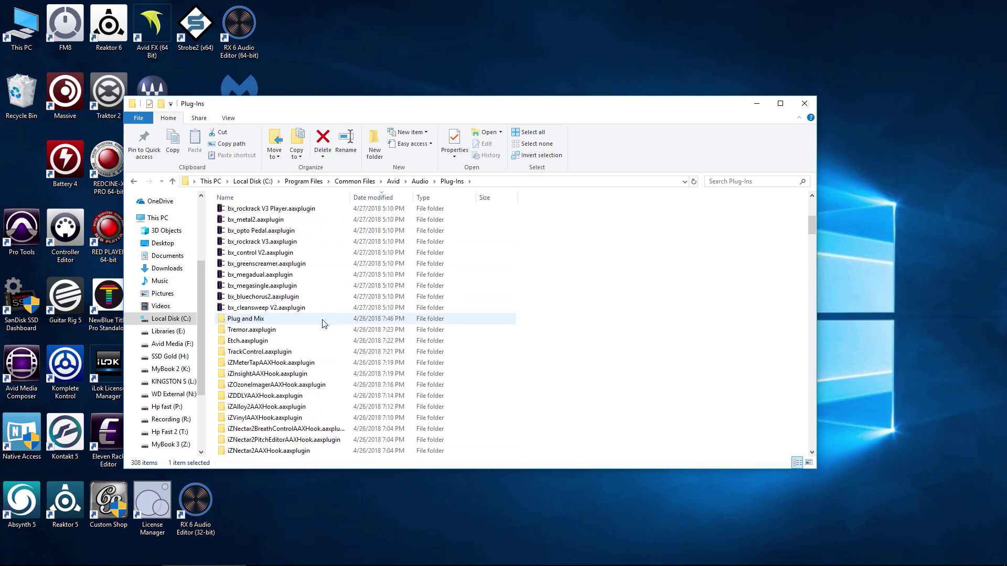
scroll(323, 323, up, 4)
scroll(323, 324, down, 5)
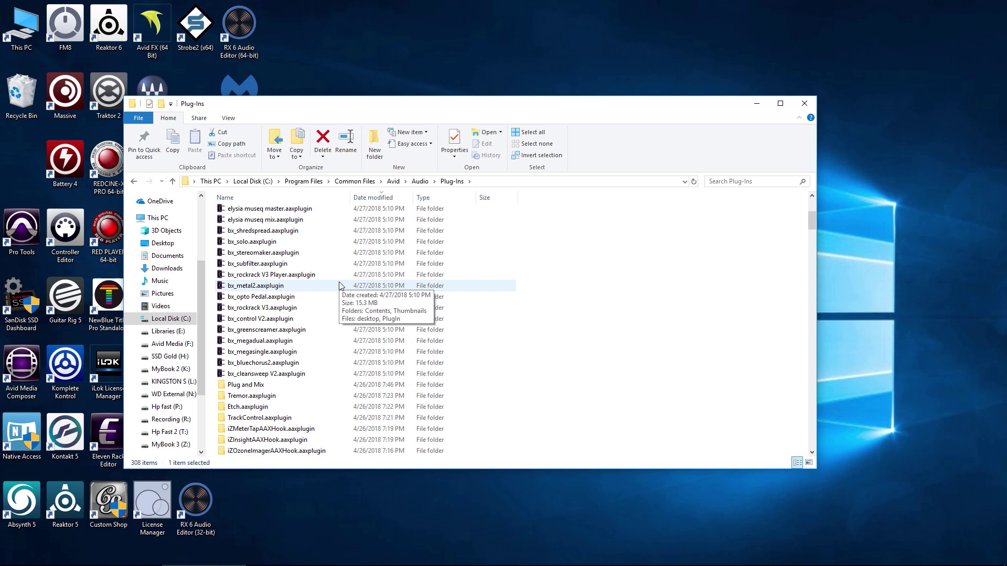
click(806, 106)
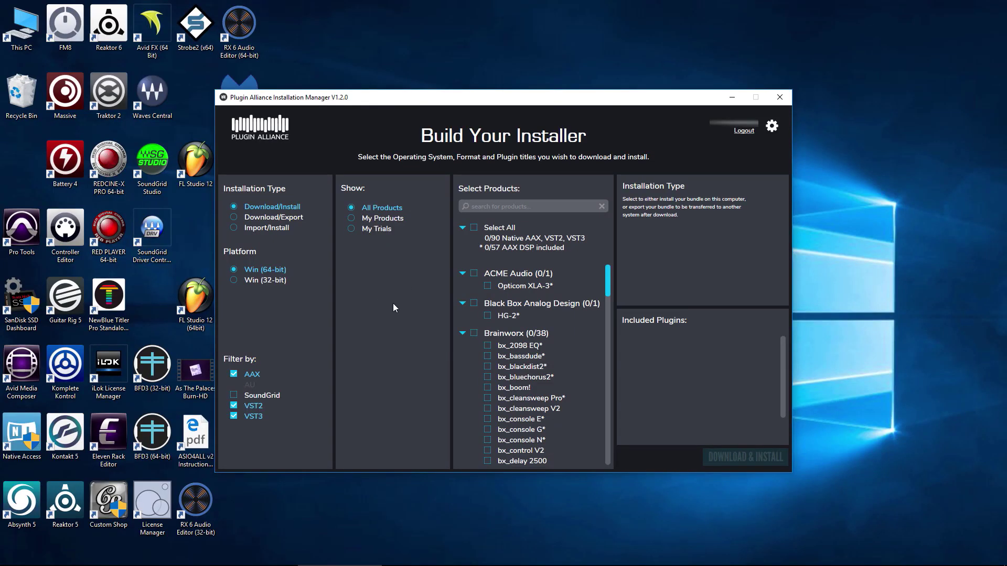
Step: Scroll through the All Products list of 90 AAX, VST2 and VST3 plugins, none chosen
scroll(508, 304, down, 5)
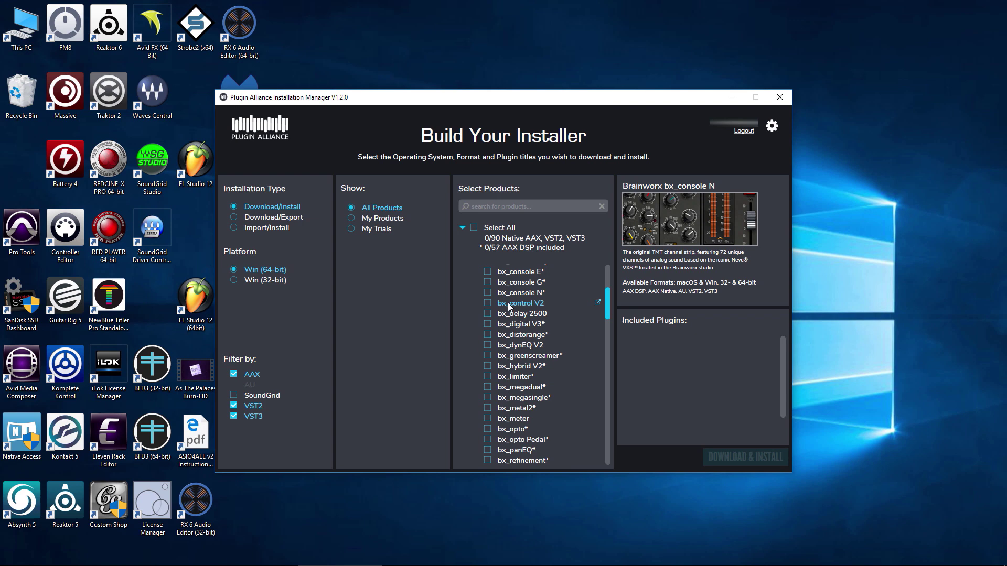
scroll(508, 306, down, 10)
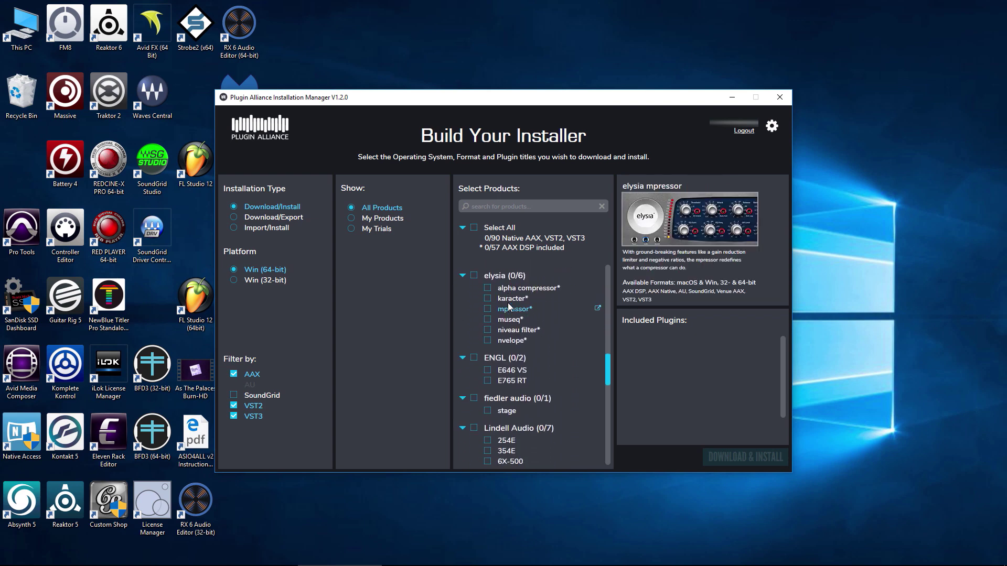
scroll(508, 306, up, 4)
scroll(507, 303, up, 4)
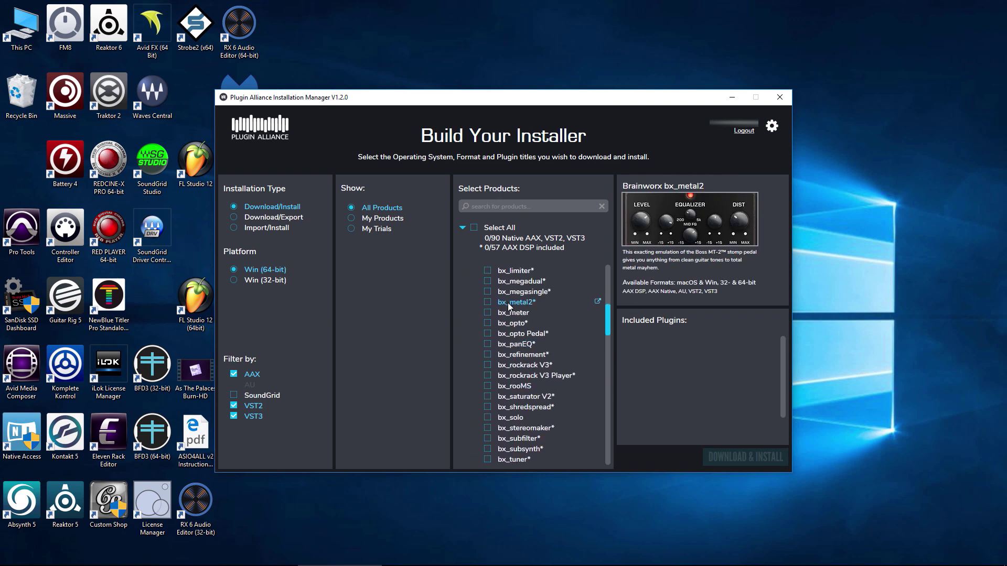